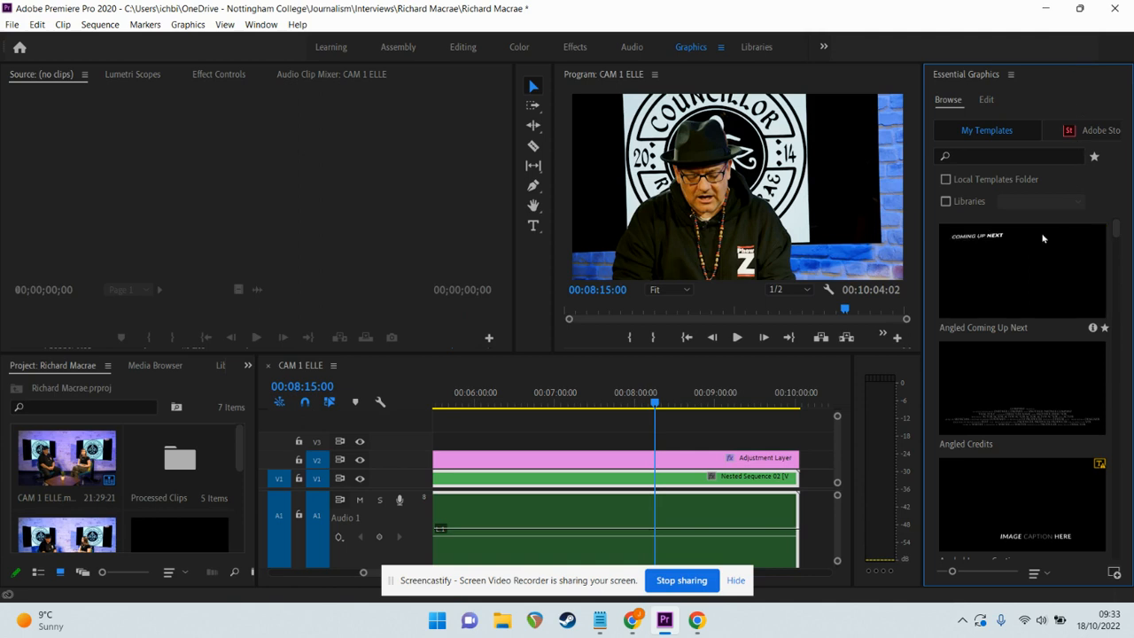
# Search the graphics templates for "lower" and place Classic Lower Third Two Lines on track V3 at 00:08:15:00.
pyautogui.click(960, 155)
pyautogui.write('lower')
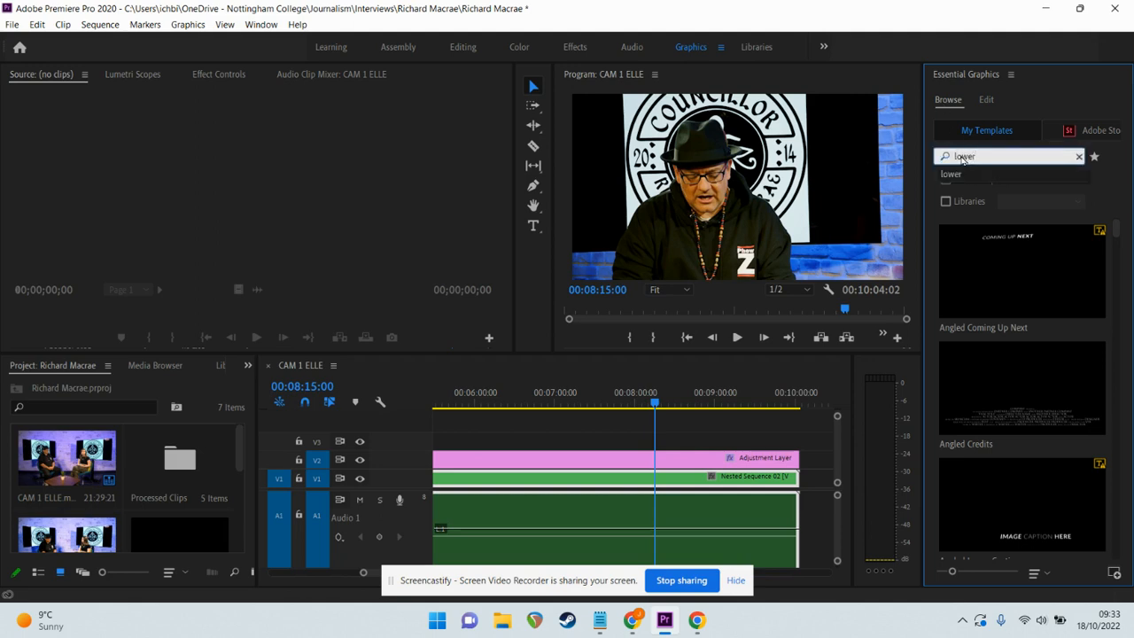
pyautogui.press('Return')
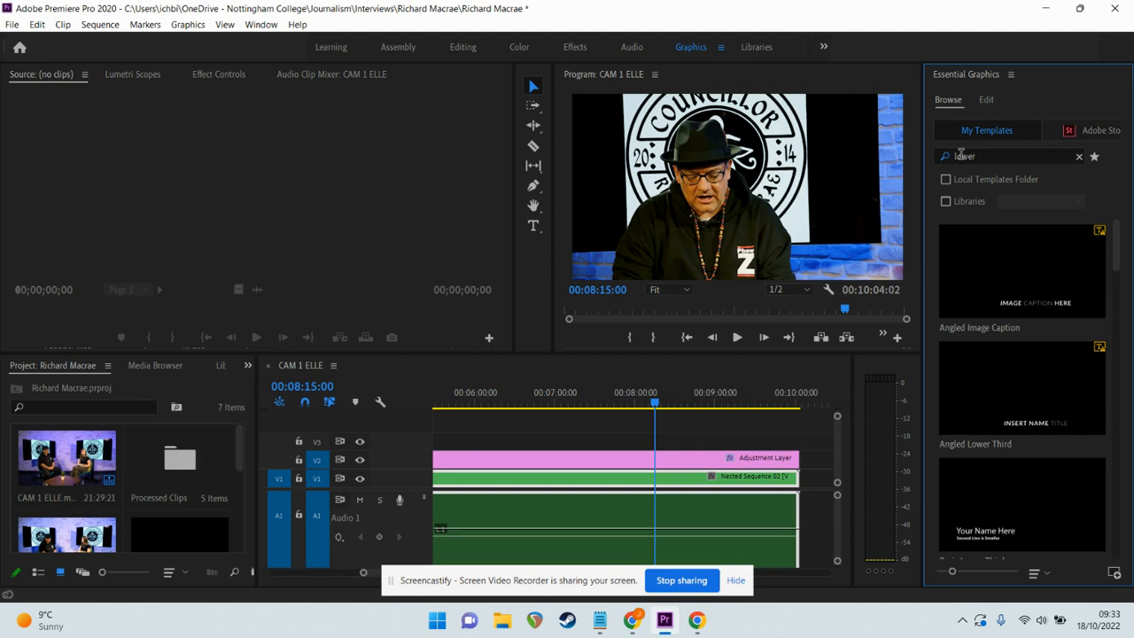
pyautogui.moveTo(1115, 257); pyautogui.dragTo(1116, 381)
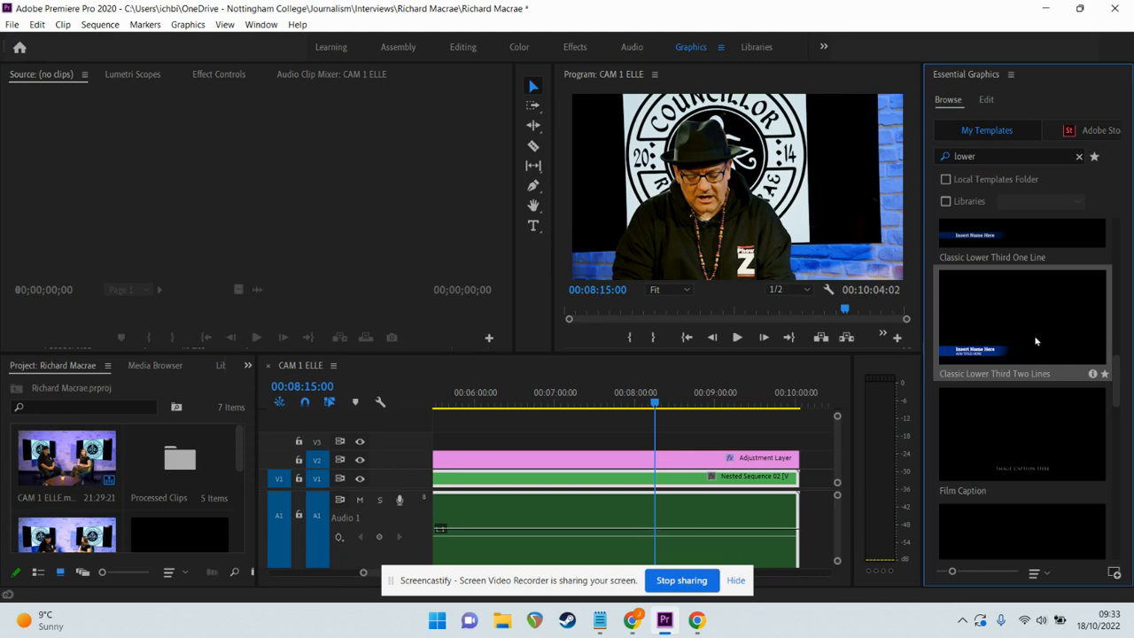
pyautogui.moveTo(1044, 330); pyautogui.dragTo(666, 449)
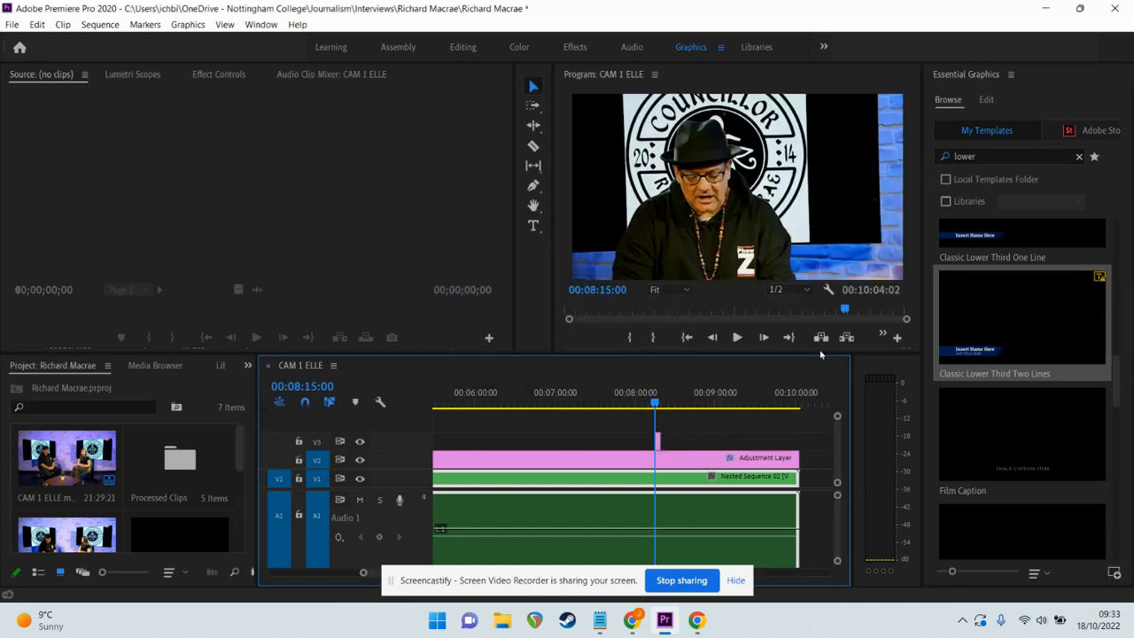
# Play the sequence from 00:08:15:00 to preview the lower third's animation over the interview.
pyautogui.press('=')
pyautogui.press('=')
pyautogui.press('=')
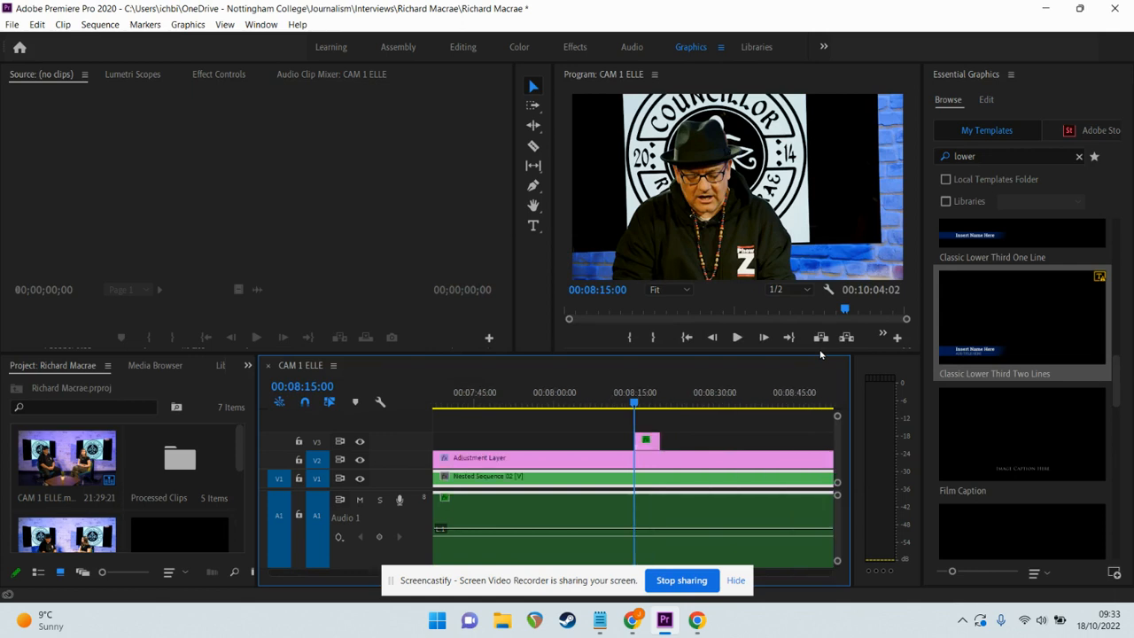
pyautogui.press('space')
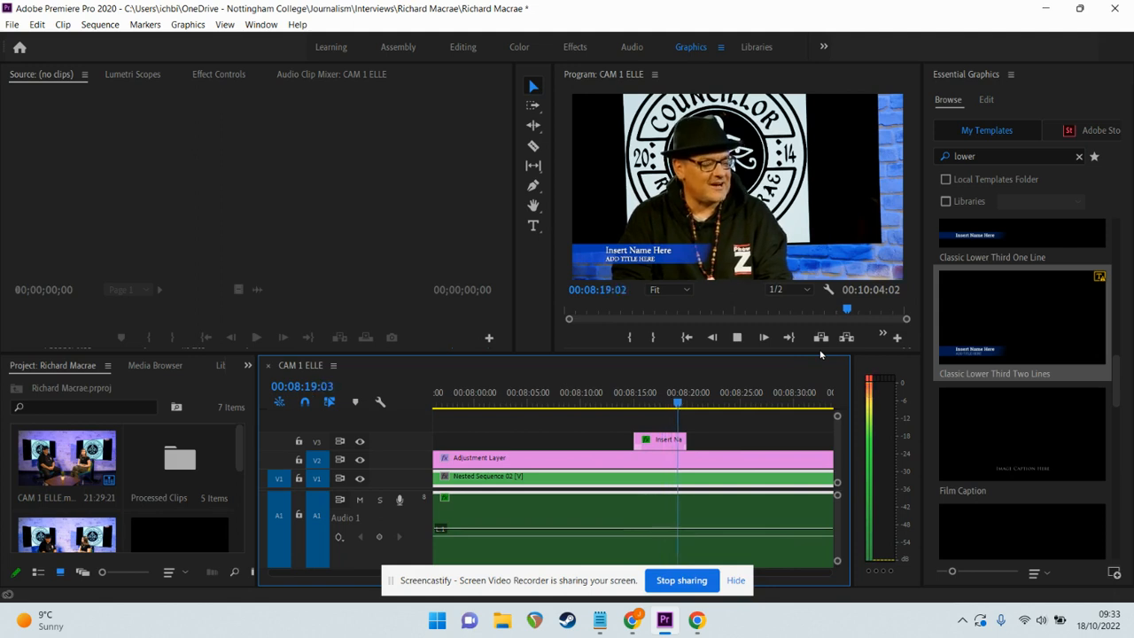
pyautogui.press('space')
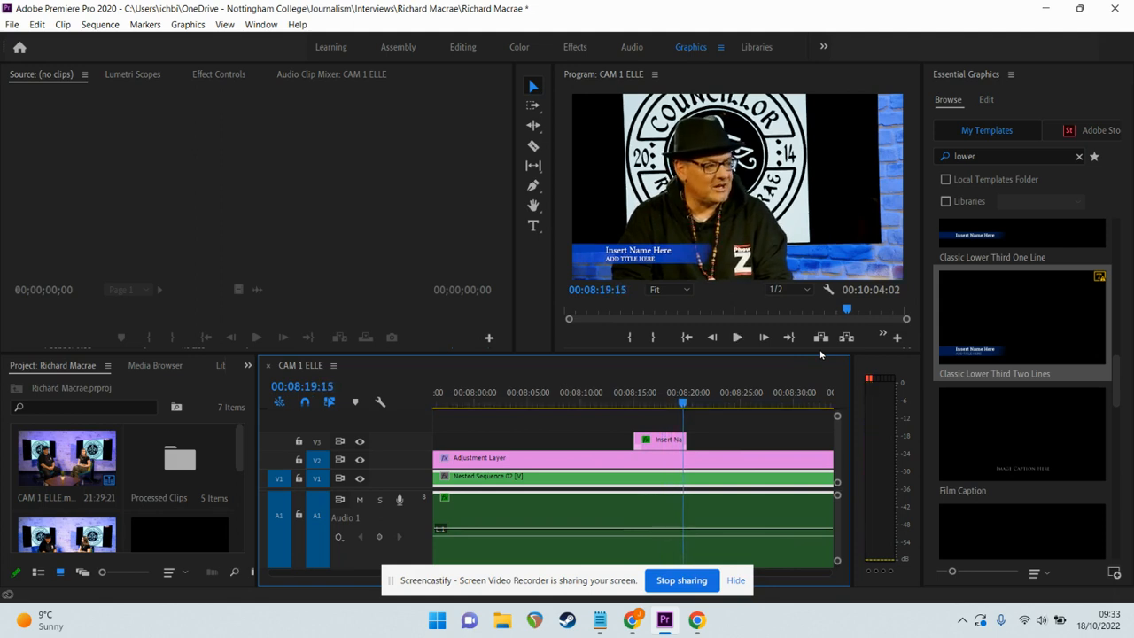
# Adjust the computer's sound volume to about a third of its range.
pyautogui.click(1041, 624)
pyautogui.click(959, 535)
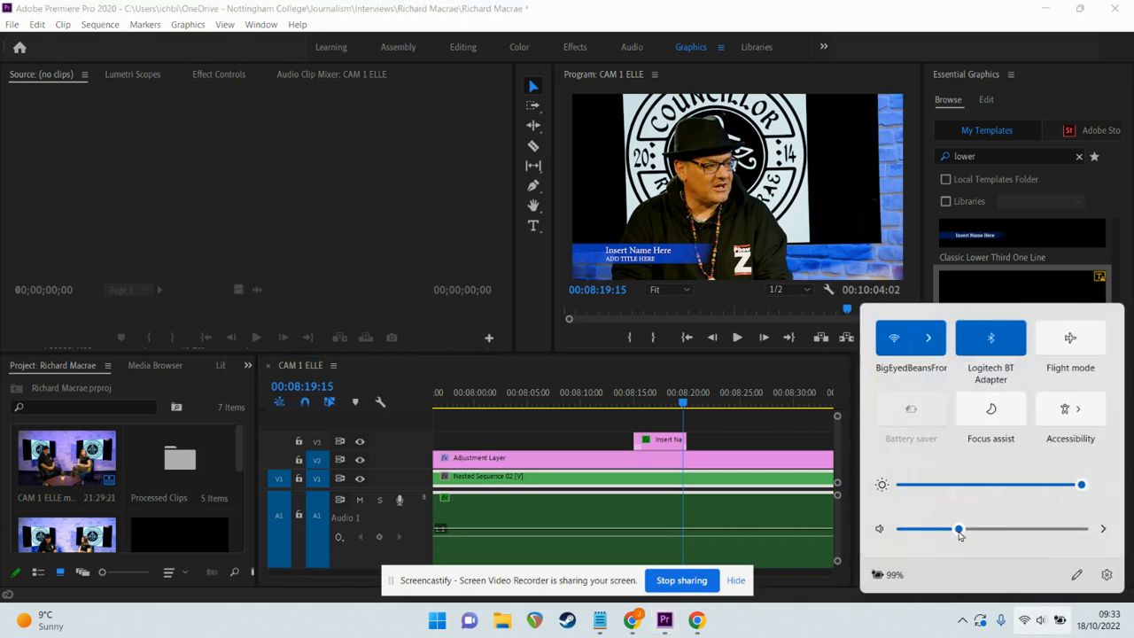
pyautogui.click(503, 5)
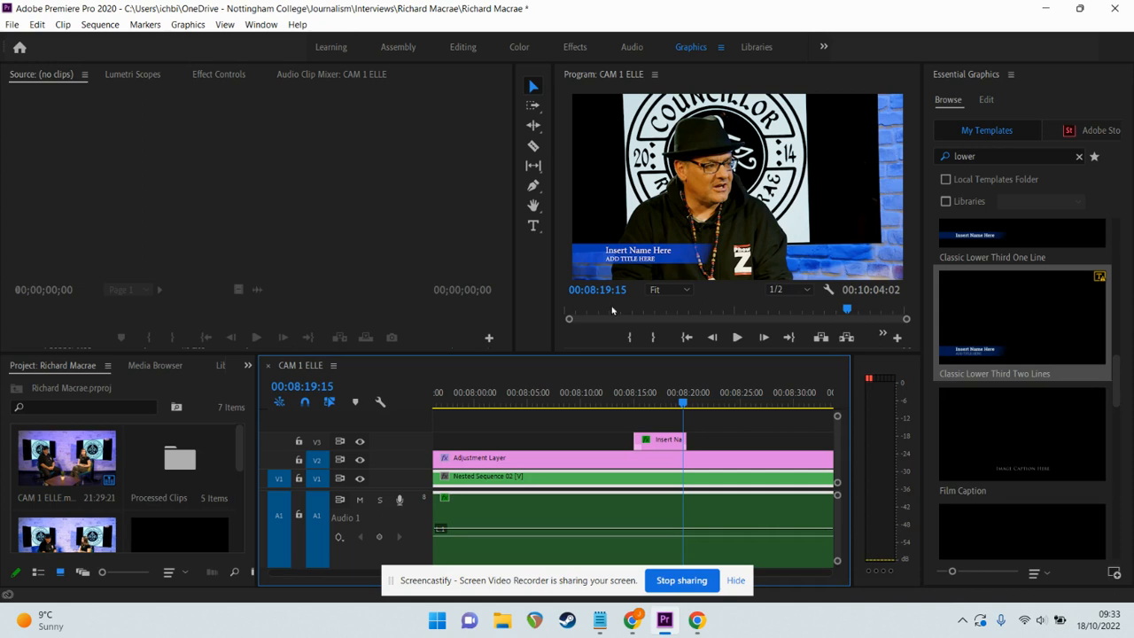
# Enlarge the Program monitor and replay the lower third from its start at 00:08:15:00.
pyautogui.moveTo(593, 353); pyautogui.dragTo(604, 420)
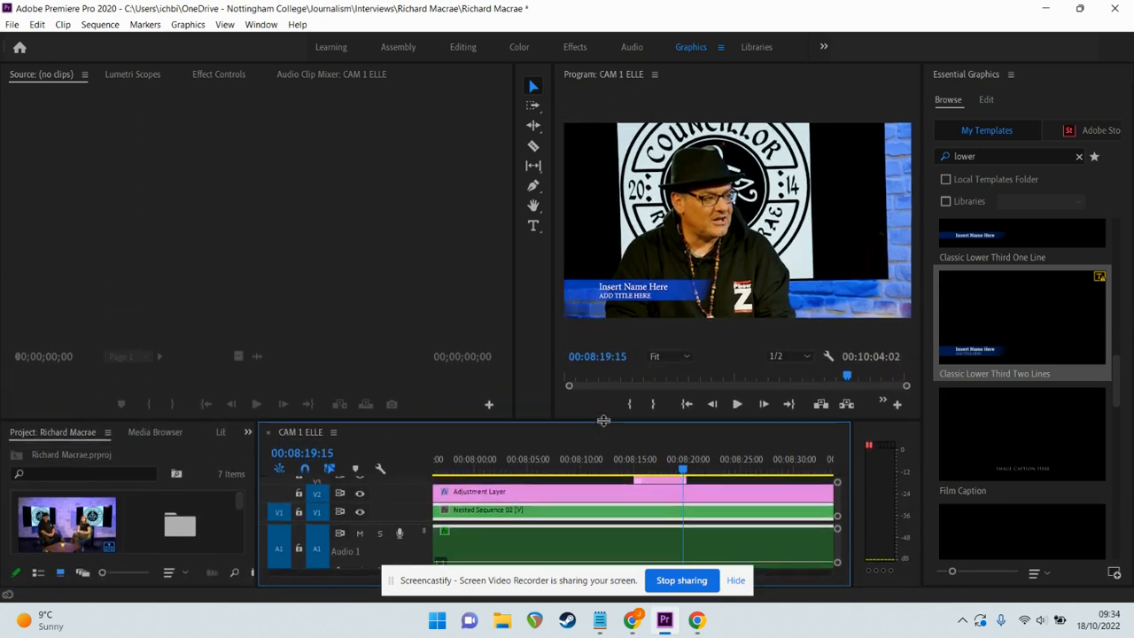
pyautogui.click(681, 469)
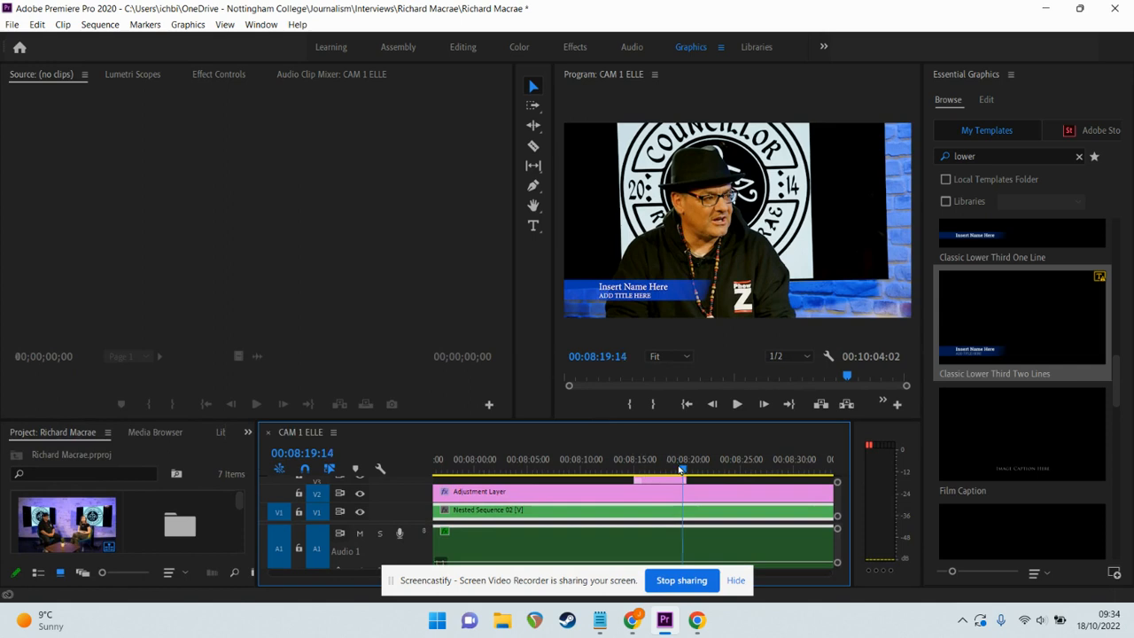
pyautogui.press('Home')
pyautogui.press('End')
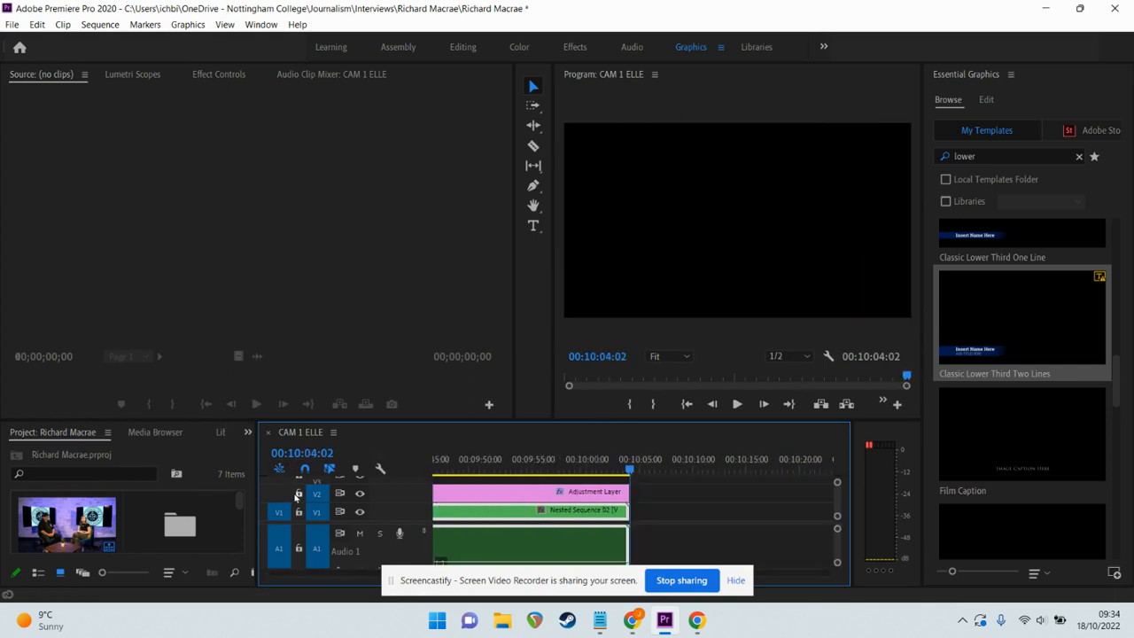
pyautogui.press('Up')
pyautogui.press('Up')
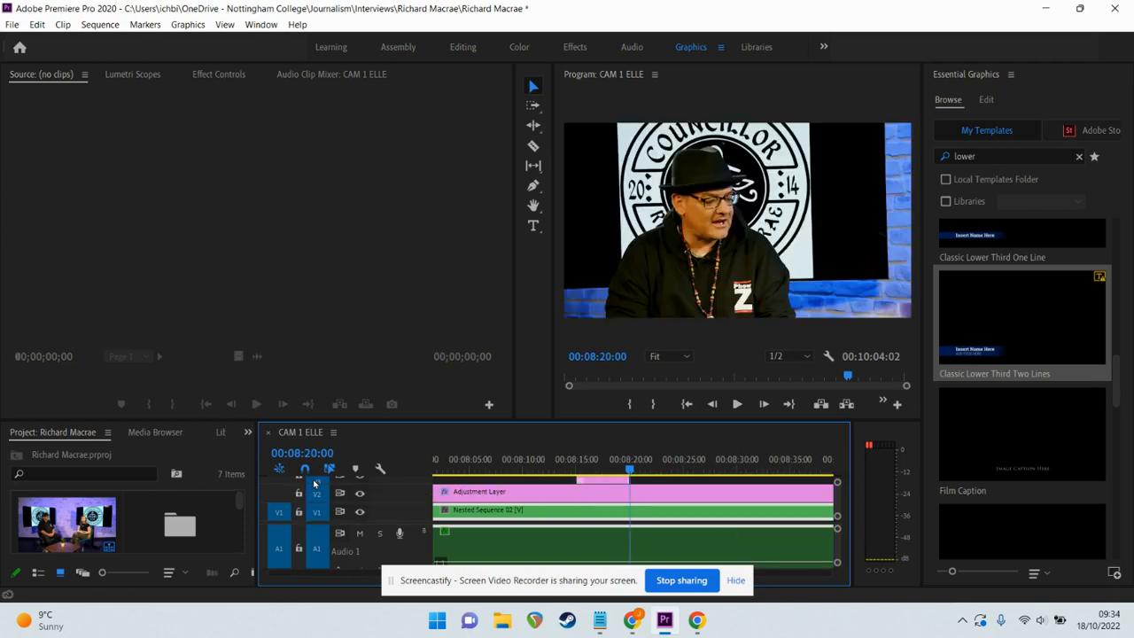
pyautogui.press('space')
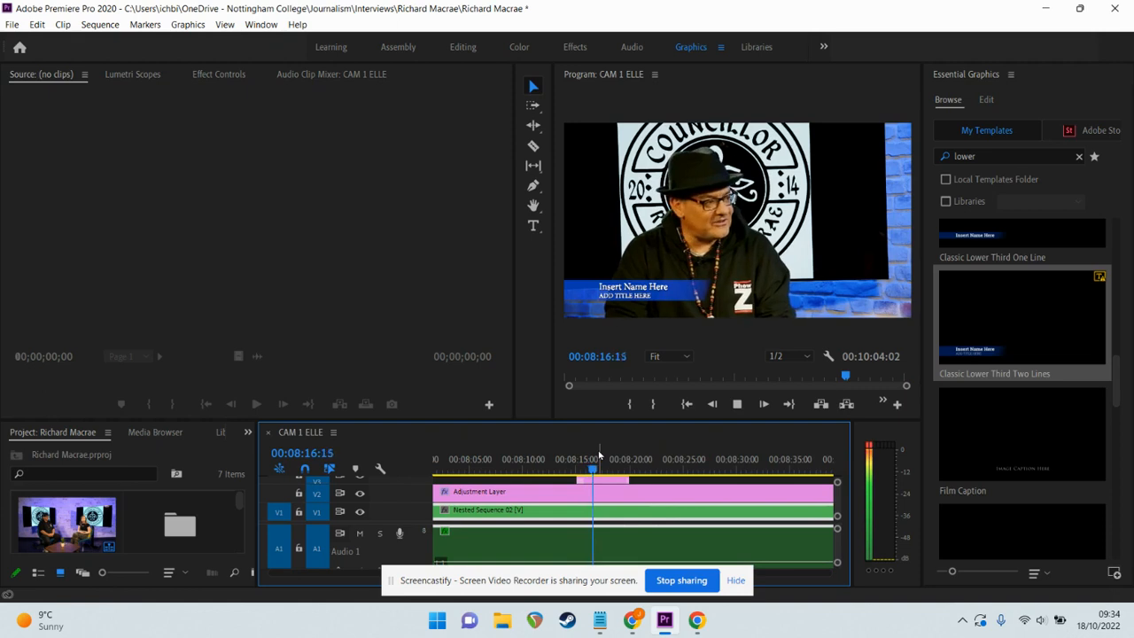
pyautogui.press('space')
pyautogui.press('Up')
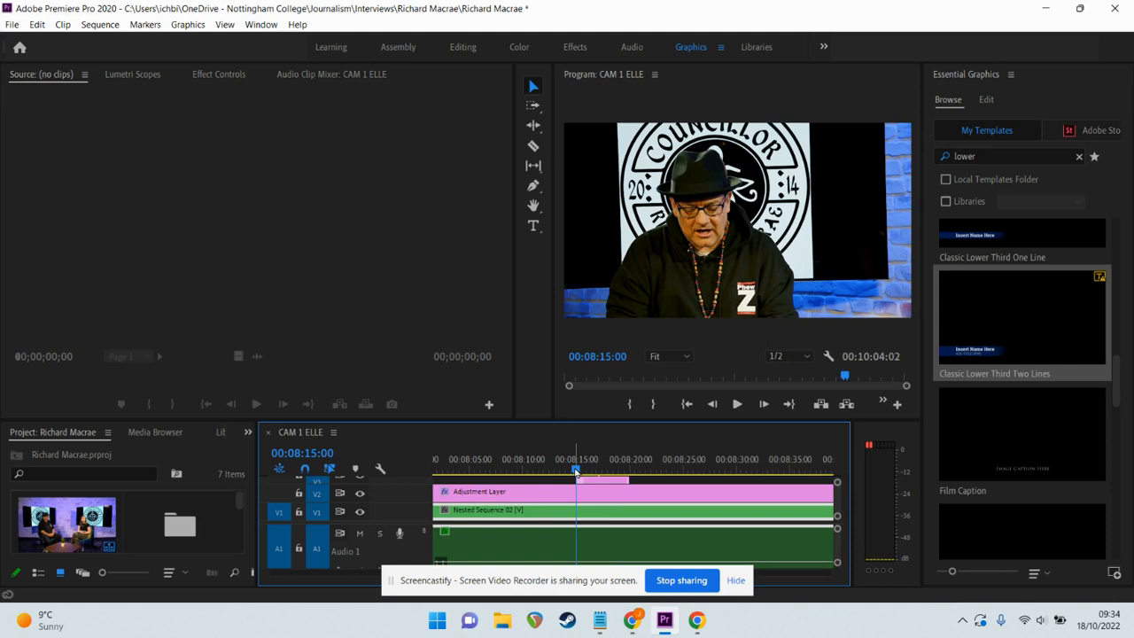
# Move the playhead to 00:08:17:04 and replace the lower third's "Insert Name Here" text with the interviewee's full name.
pyautogui.moveTo(574, 472); pyautogui.dragTo(599, 476)
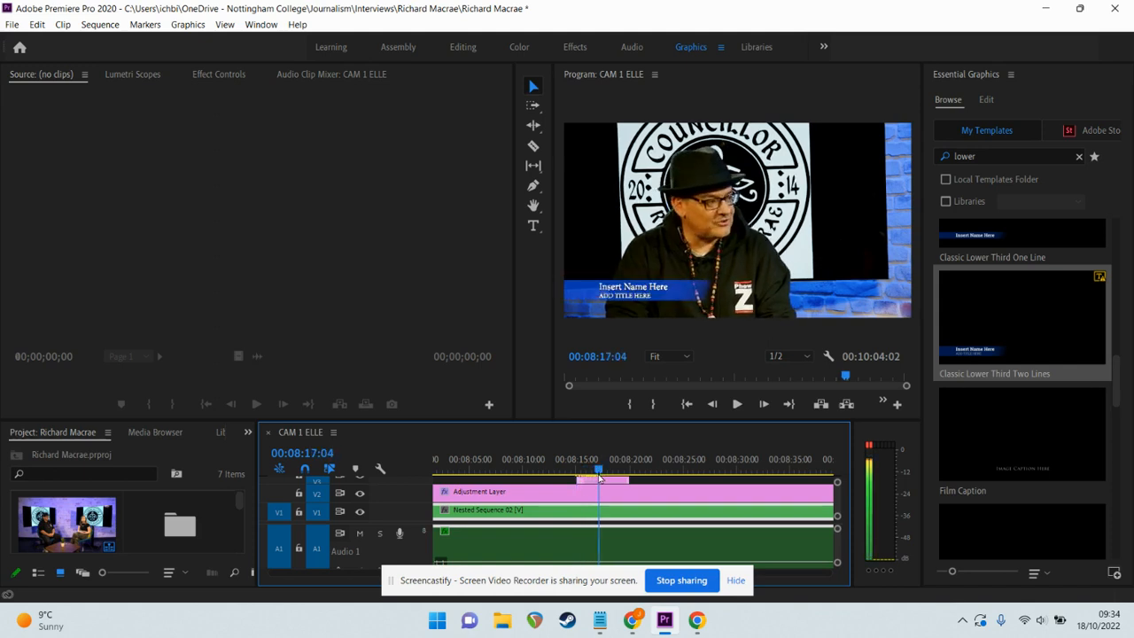
pyautogui.click(626, 288)
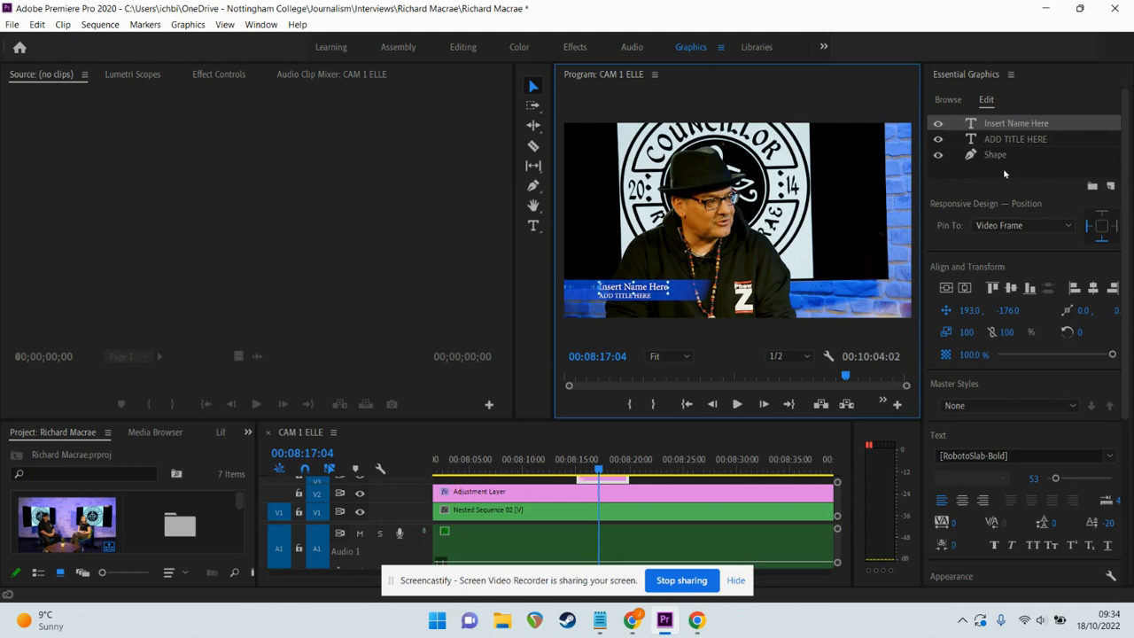
pyautogui.doubleClick(993, 129)
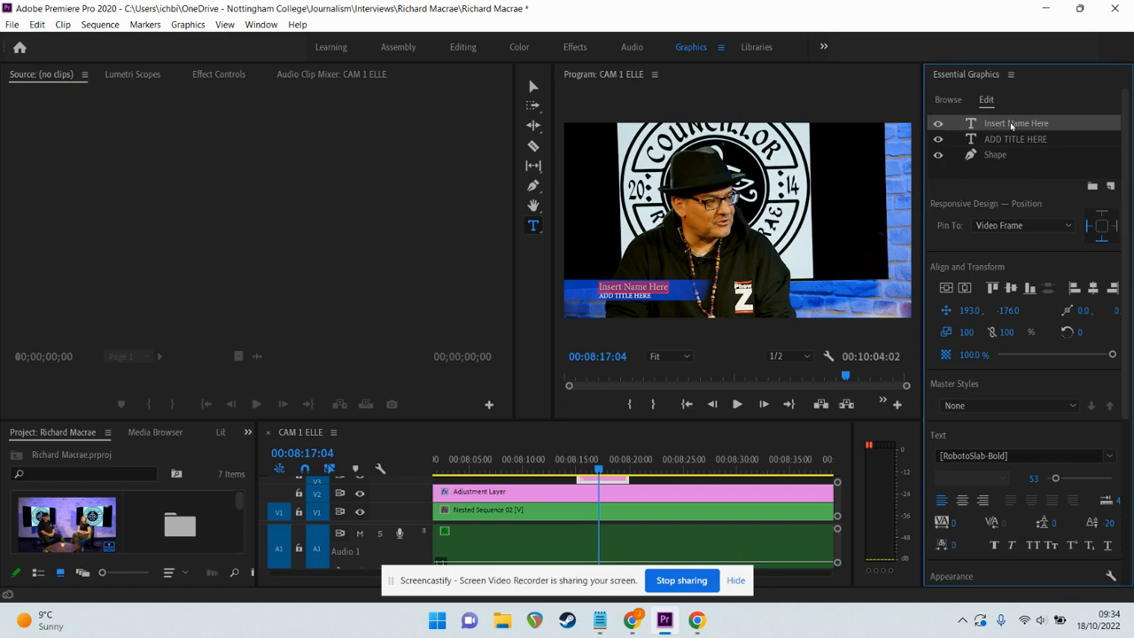
pyautogui.write('Richard MacRae')
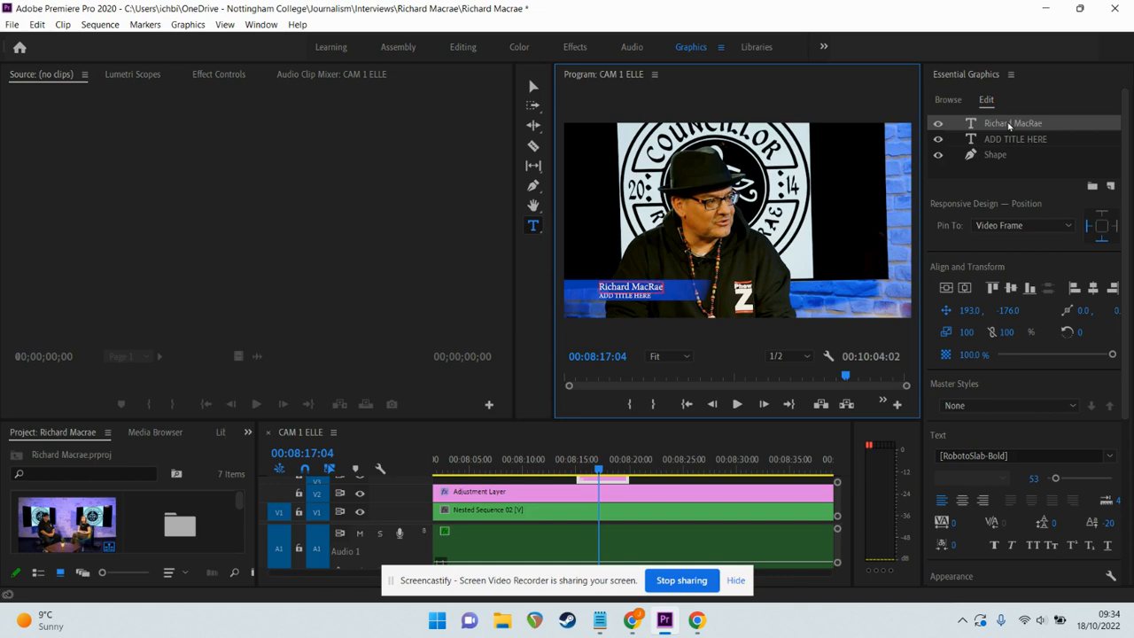
# Replace the lower third's "ADD TITLE HERE" text with "INDEPENDENT COUNCILLOR FOR STAPLEFORD".
pyautogui.doubleClick(1006, 139)
pyautogui.write('MAYOR')
pyautogui.press('BackSpace')
pyautogui.press('BackSpace')
pyautogui.press('BackSpace')
pyautogui.press('BackSpace')
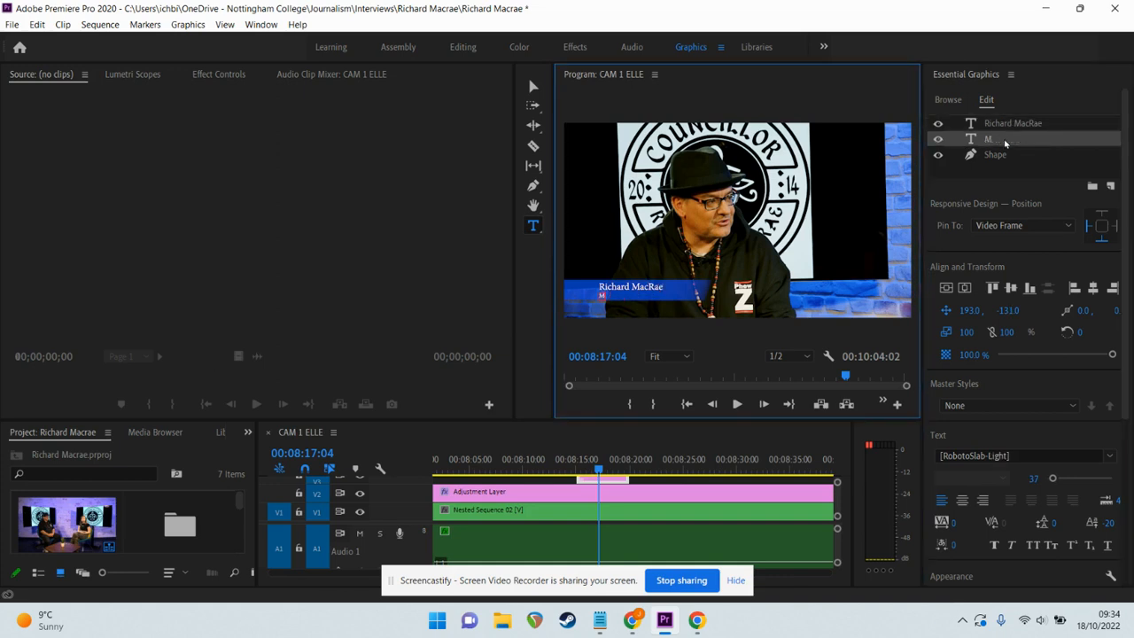
pyautogui.press('BackSpace')
pyautogui.write('COUNCILLOR FOR STAPLEFORD')
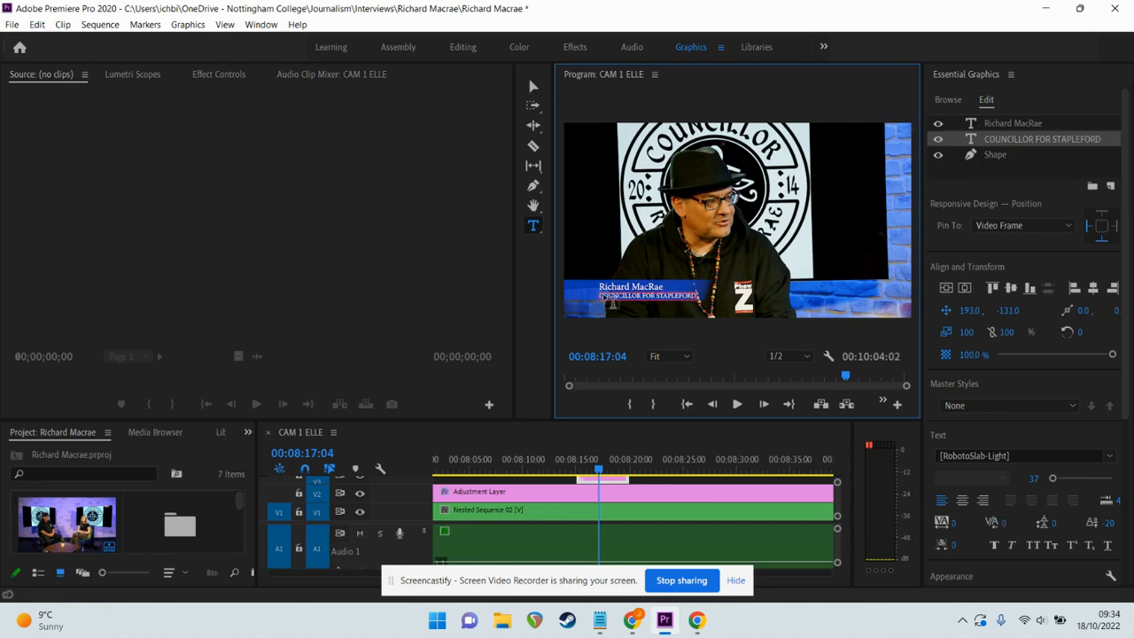
pyautogui.write('INDEPENDENT')
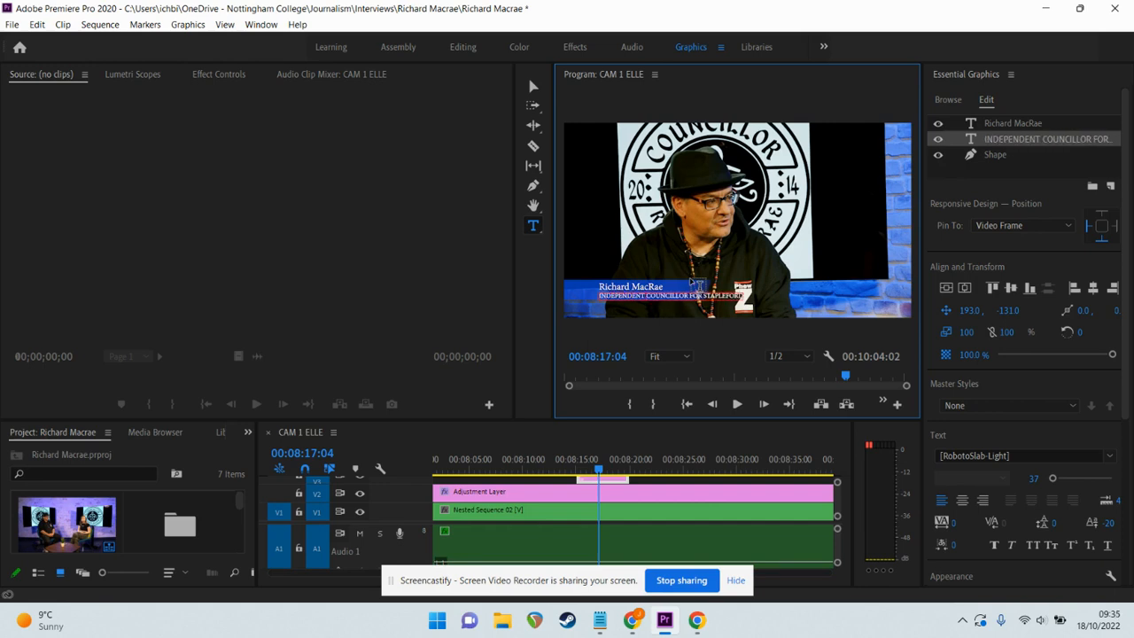
# Play the lower third from 00:08:15:00 to check the animation with the edited name and title.
pyautogui.click(598, 469)
pyautogui.press('Up')
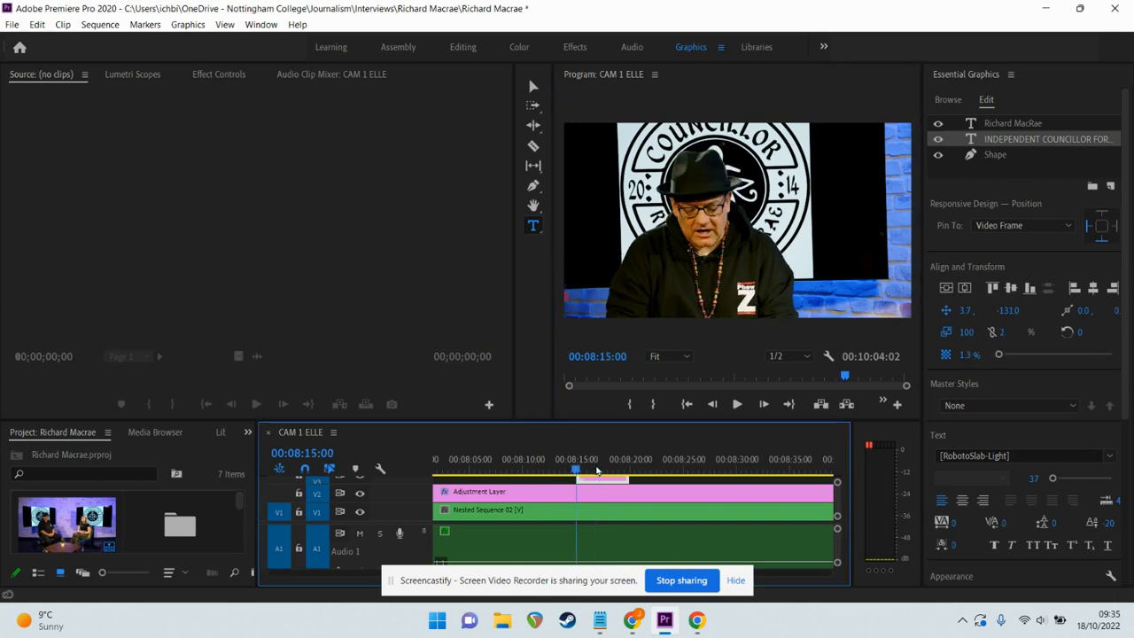
pyautogui.press('space')
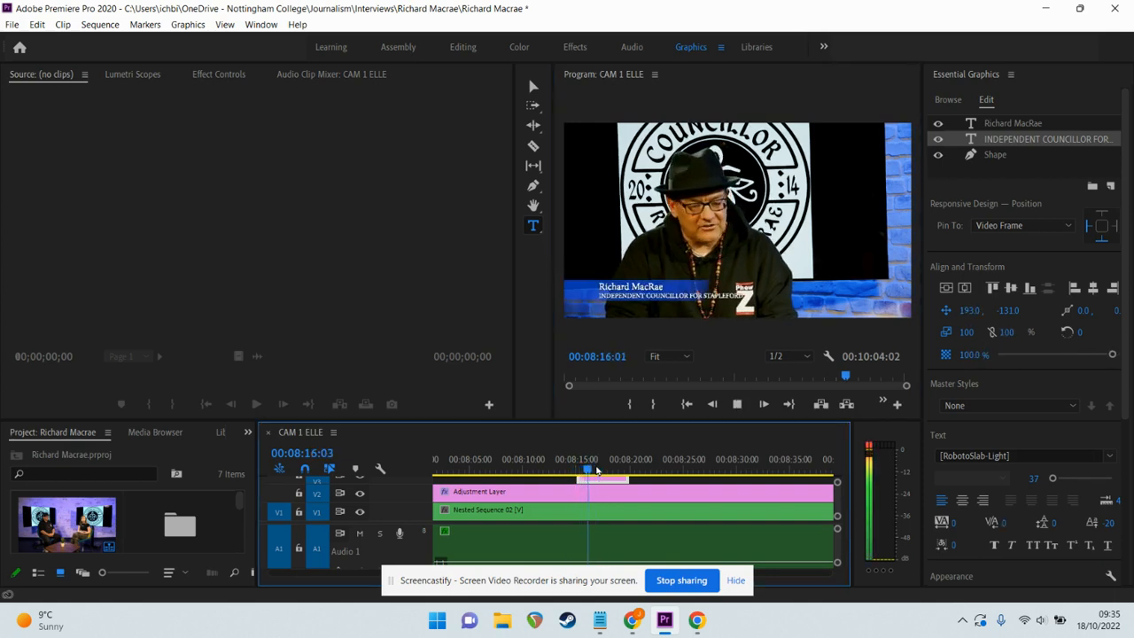
pyautogui.press('space')
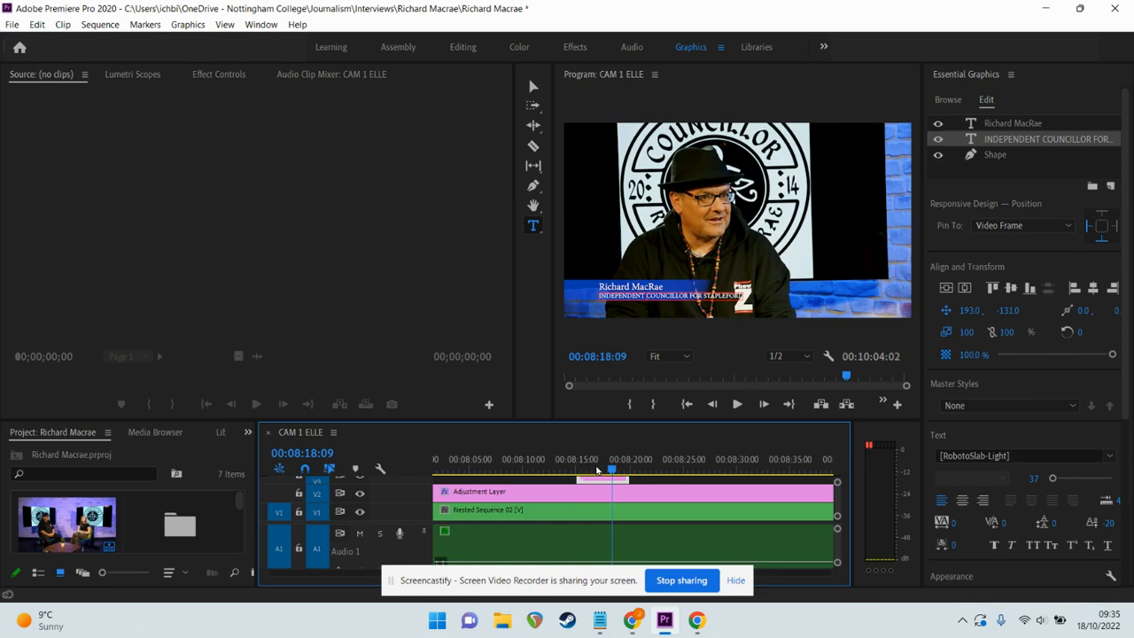
pyautogui.scroll(-5, 598, 470)
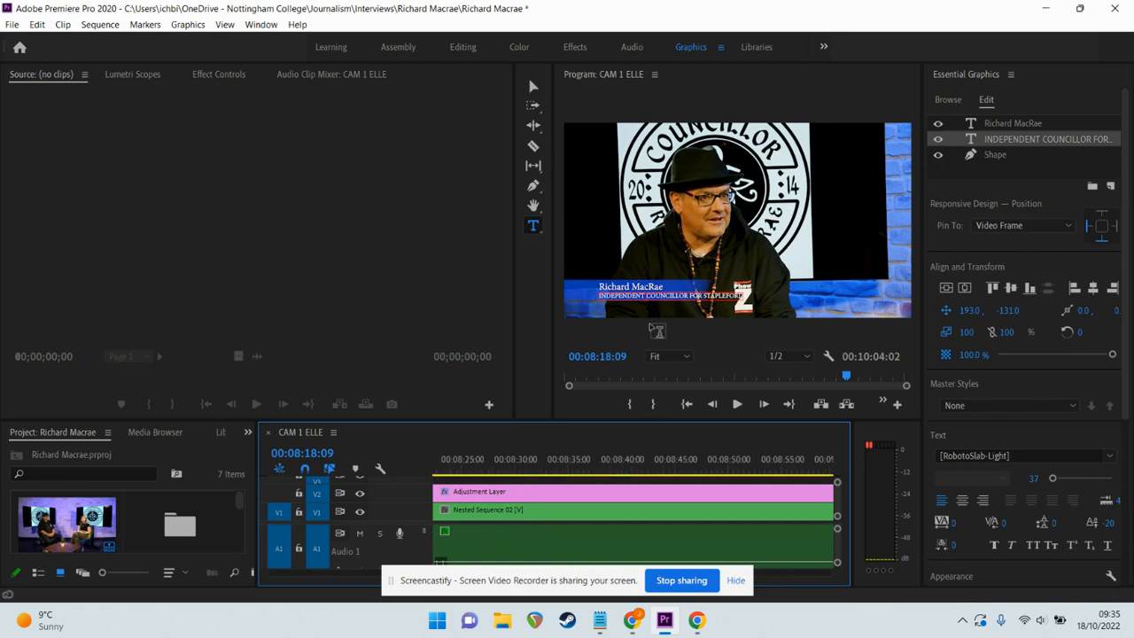
# Set the font of the lower third's title line to Frutiger LT 87 ExtraBlackCn.
pyautogui.click(639, 300)
pyautogui.tripleClick(632, 296)
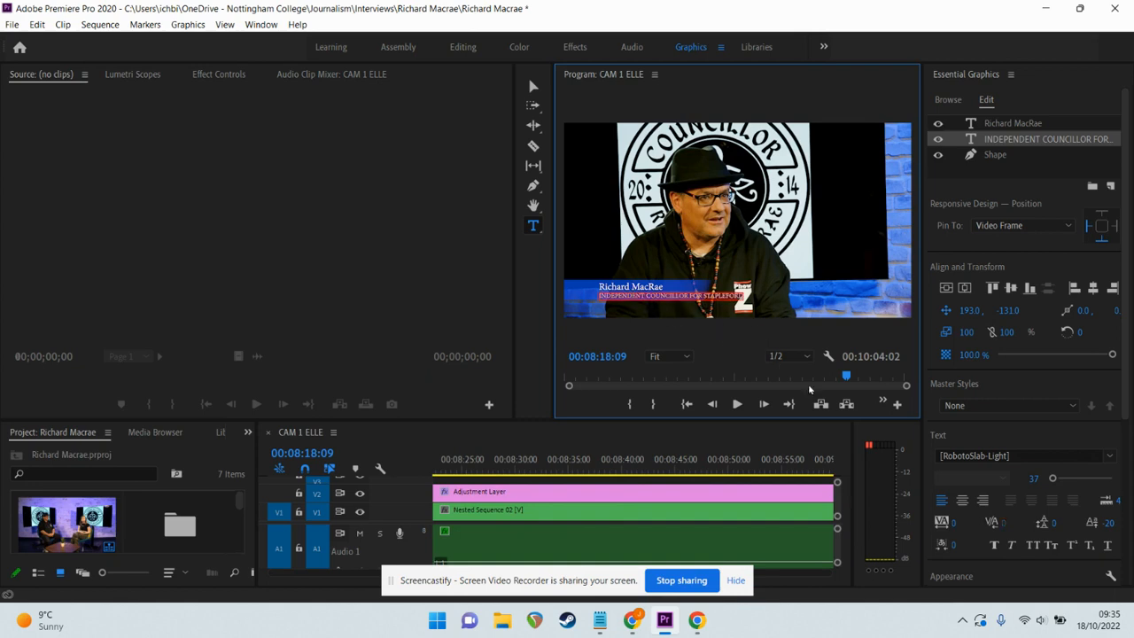
pyautogui.click(987, 142)
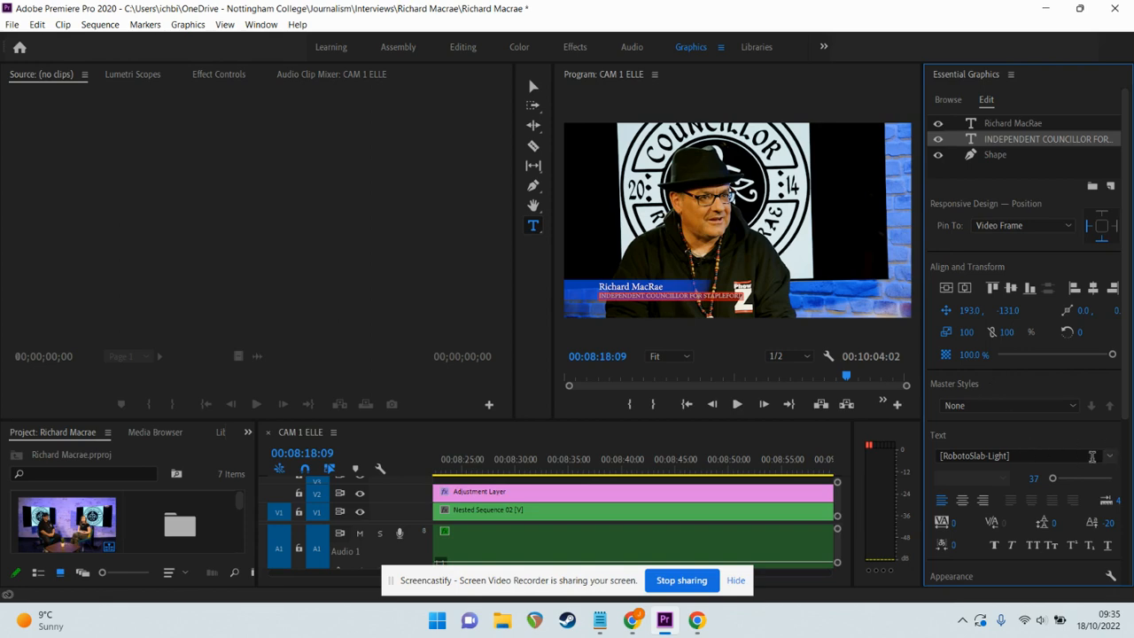
pyautogui.click(1092, 457)
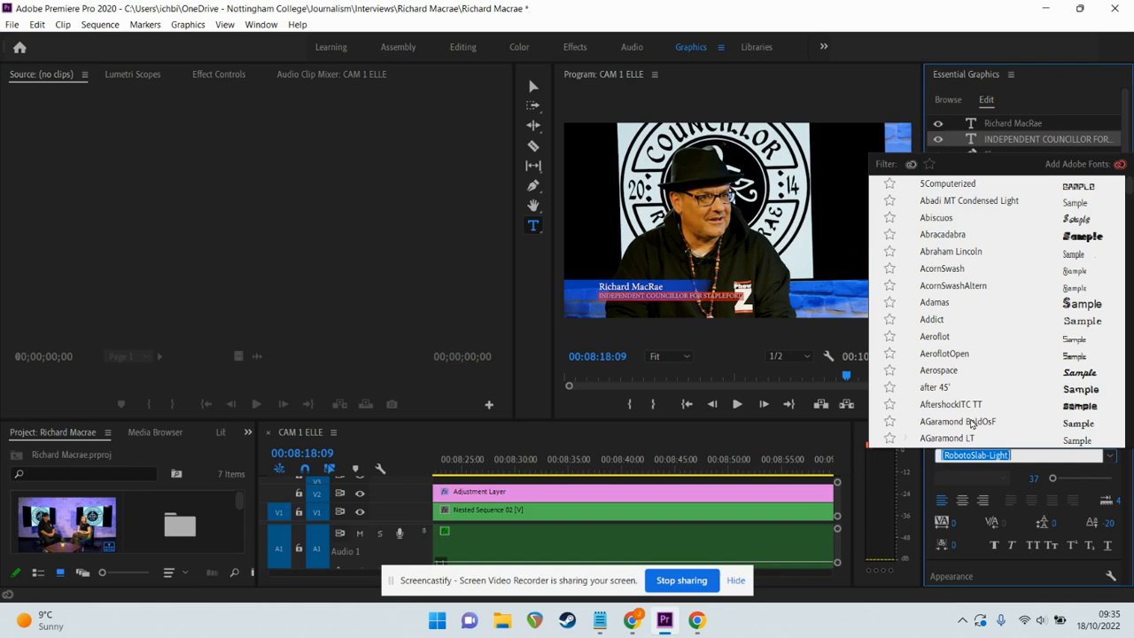
pyautogui.press('Escape')
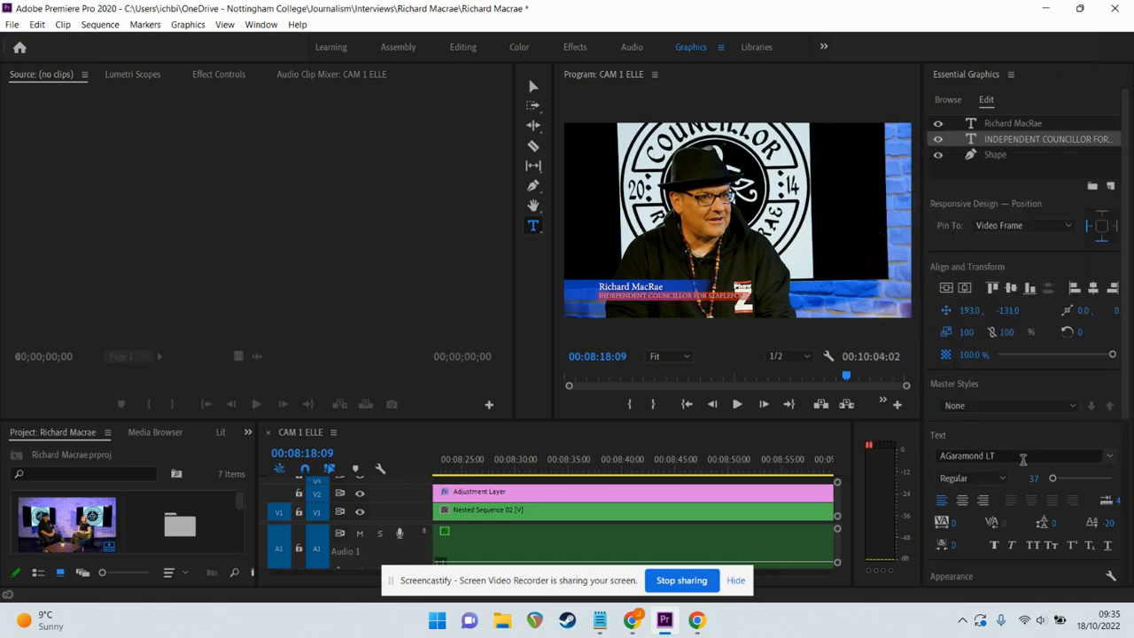
pyautogui.click(1024, 459)
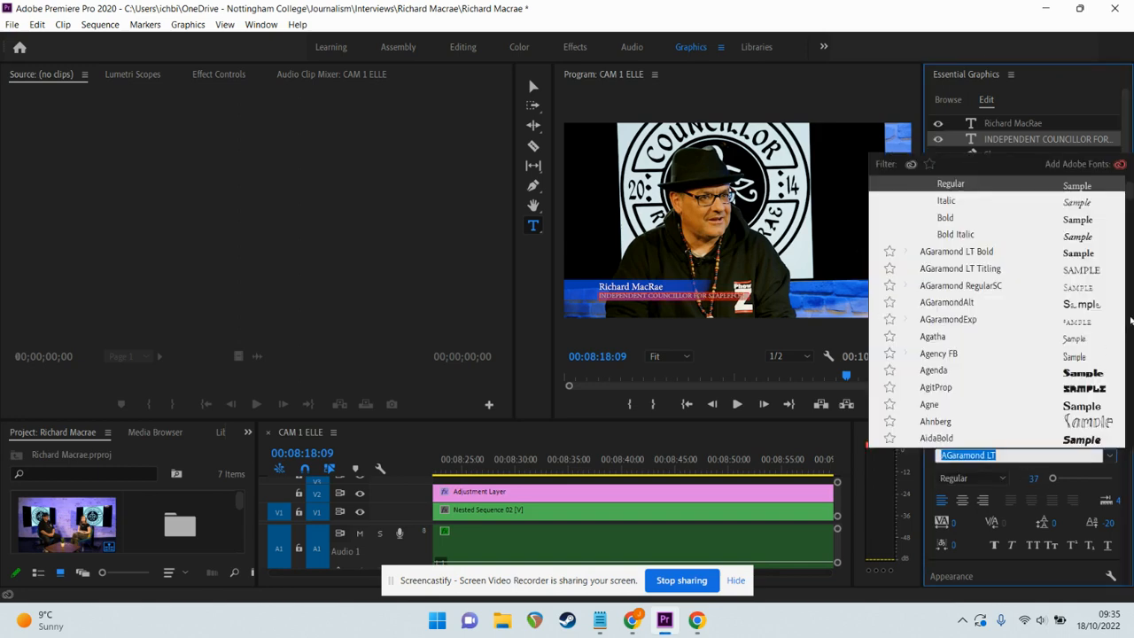
pyautogui.click(1129, 325)
pyautogui.click(1129, 324)
pyautogui.scroll(-15, 1131, 333)
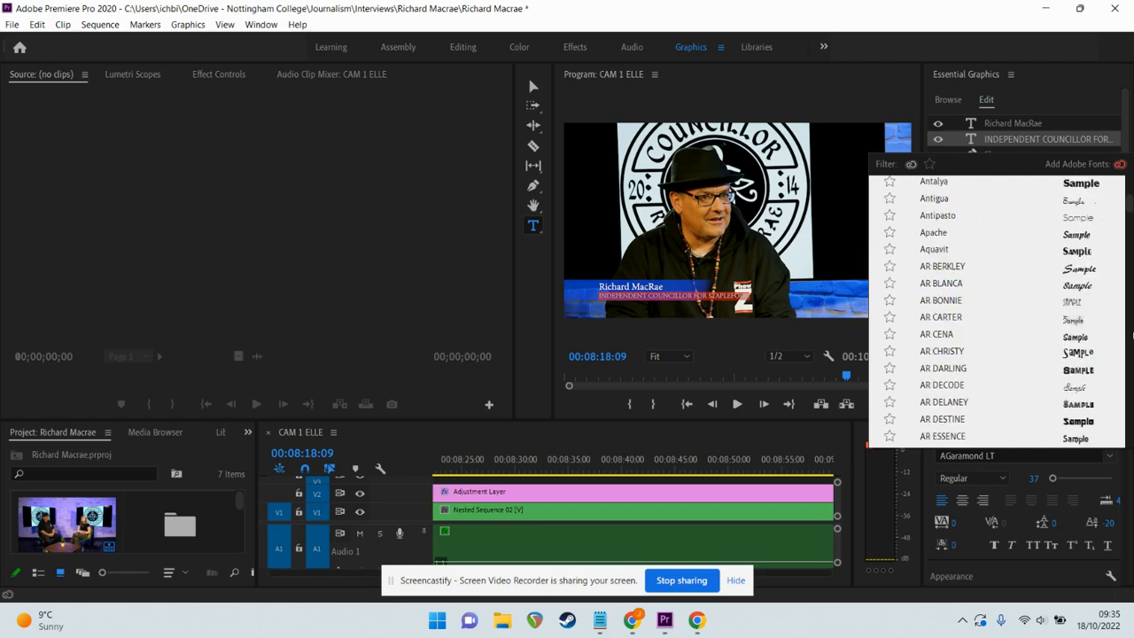
pyautogui.scroll(-15, 1131, 333)
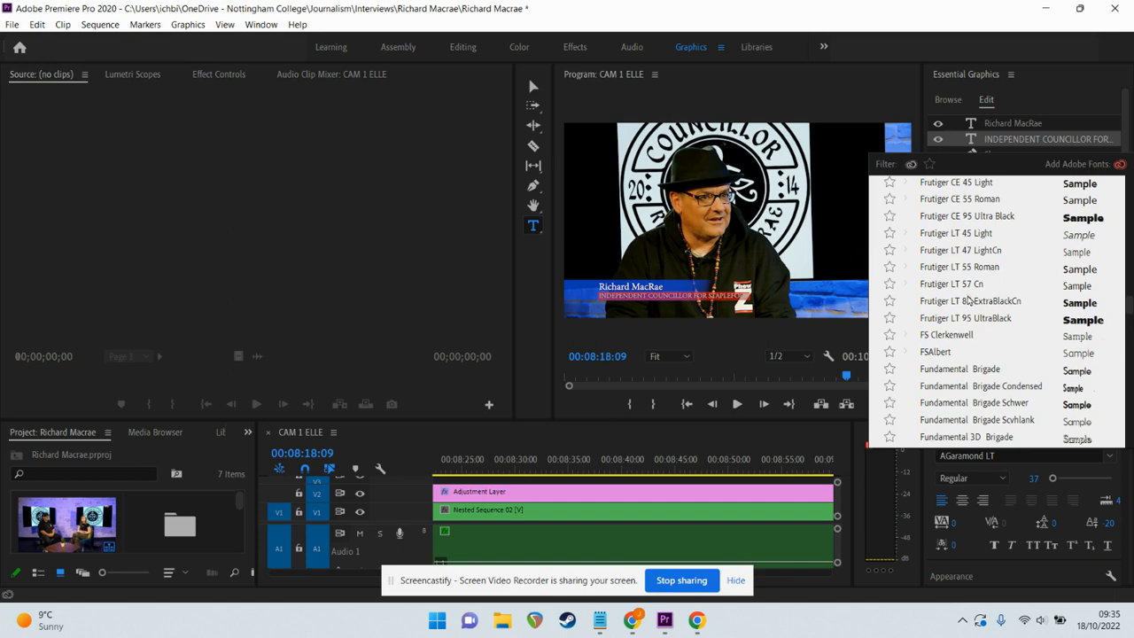
pyautogui.click(969, 301)
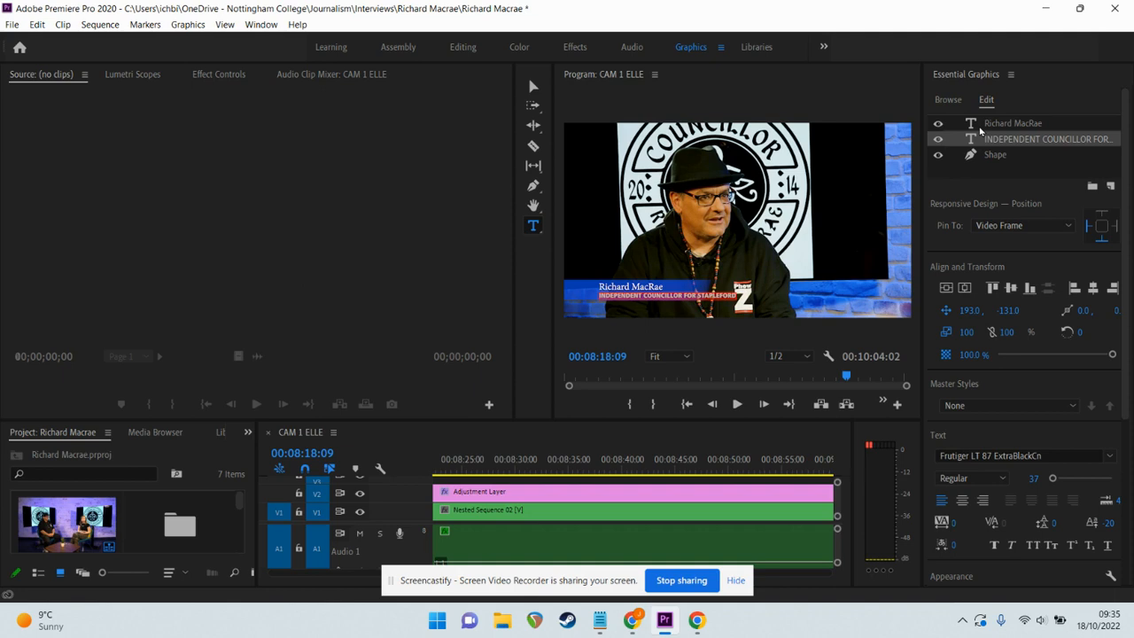
# Set the lower third's name line to Frutiger LT 47 LightCn Bold at font size 77.
pyautogui.click(977, 125)
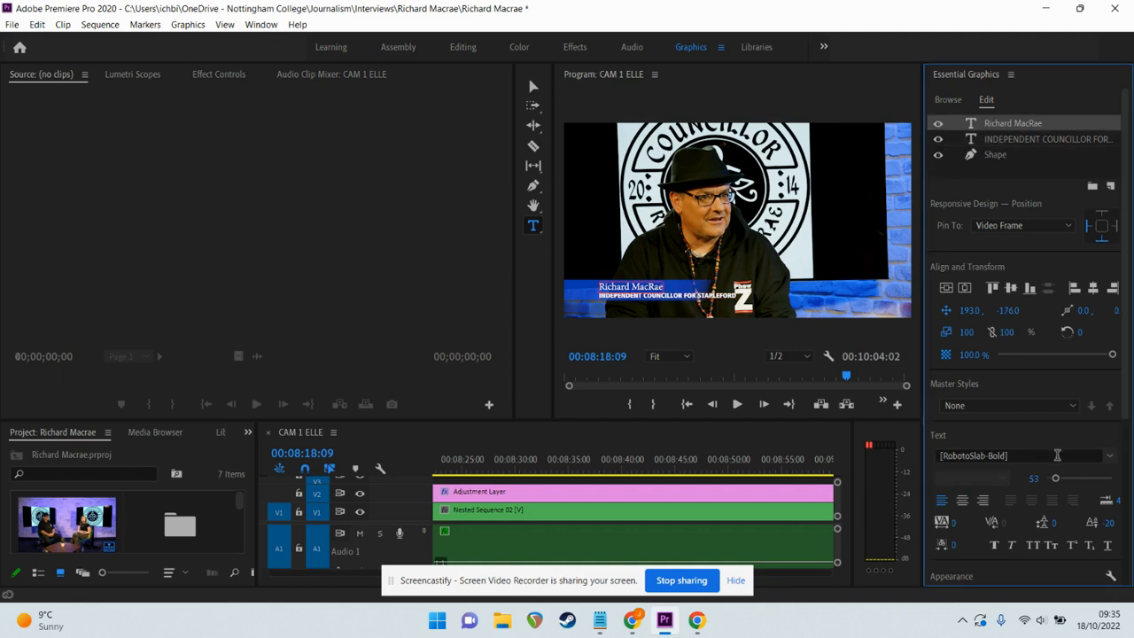
pyautogui.click(1109, 456)
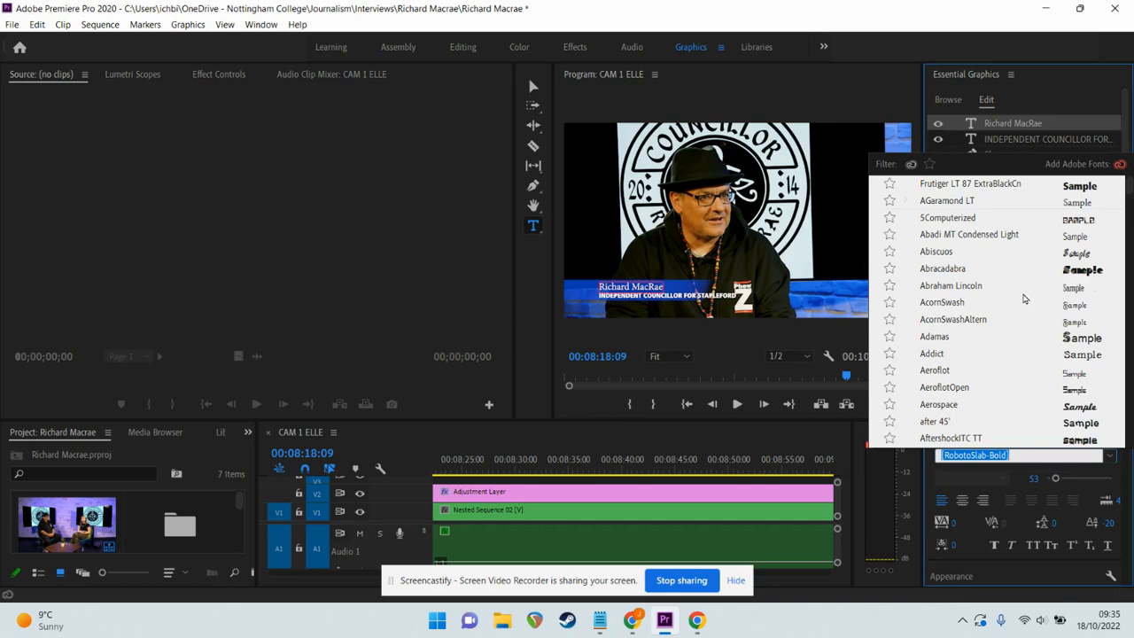
pyautogui.write('f')
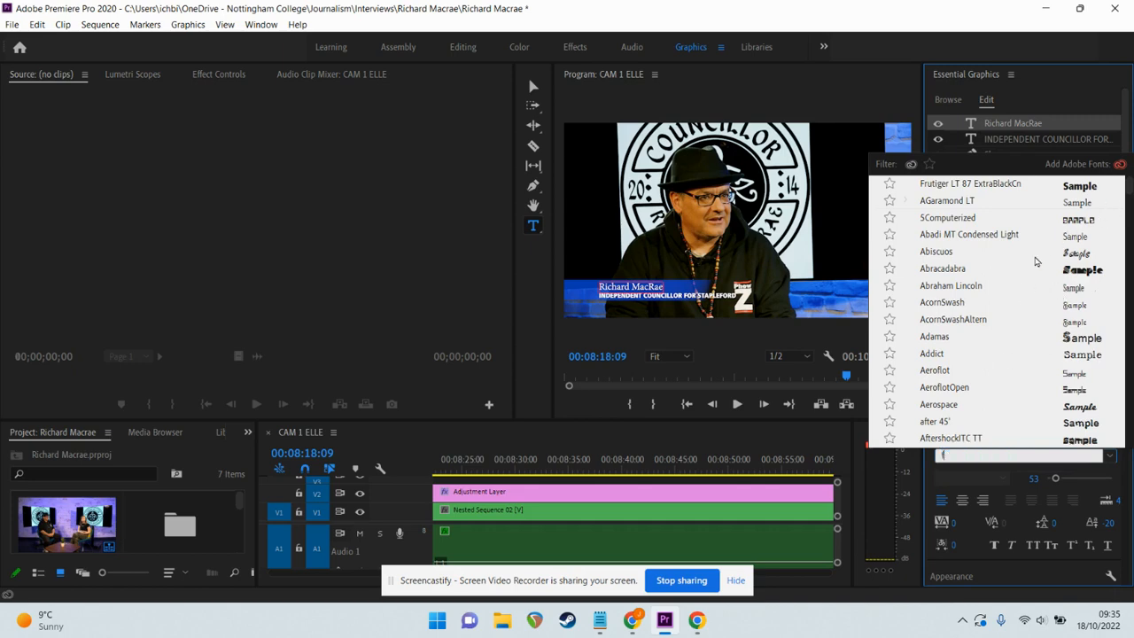
pyautogui.write('ru')
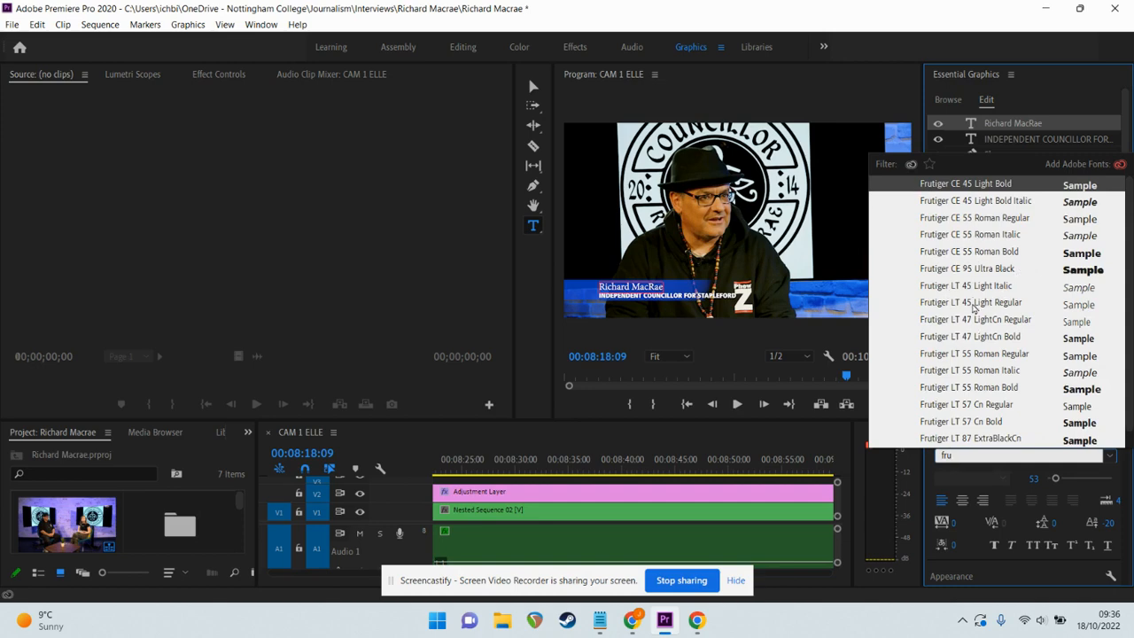
pyautogui.click(977, 338)
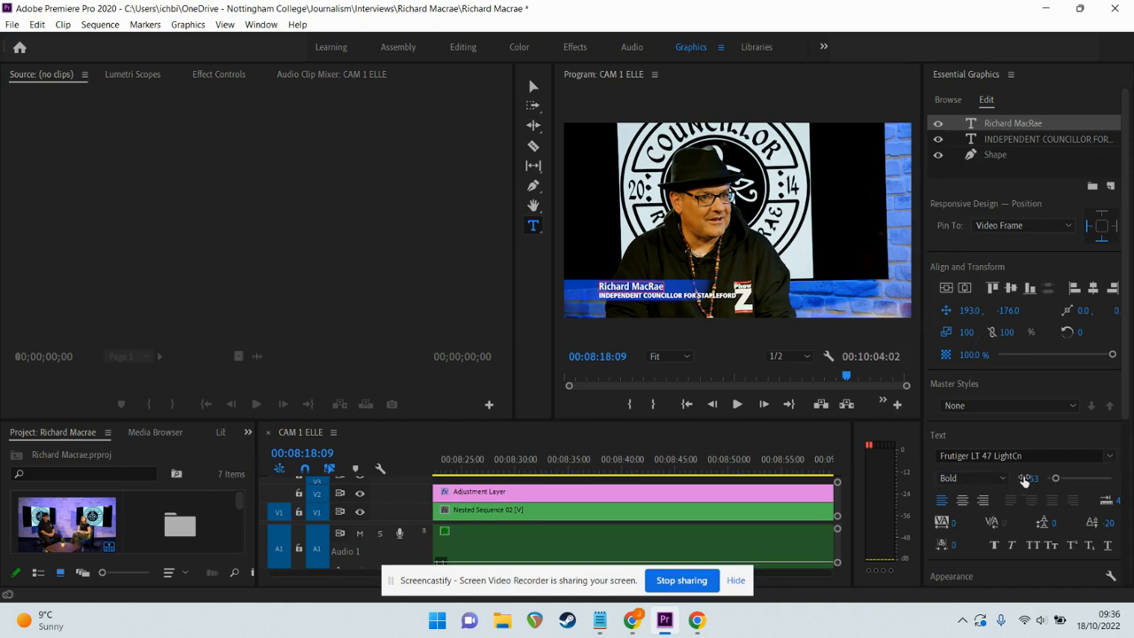
pyautogui.moveTo(1054, 477); pyautogui.dragTo(1058, 479)
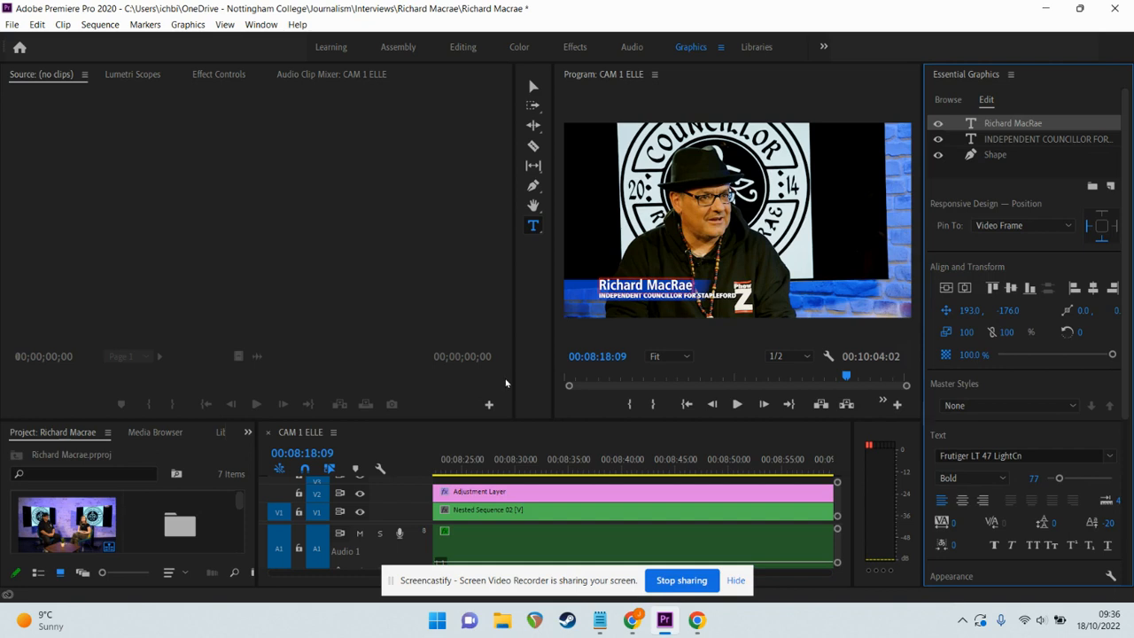
# Play the lower third from its start to check the restyled name line, stopping at 00:08:17:23.
pyautogui.click(512, 469)
pyautogui.press('Up')
pyautogui.press('Up')
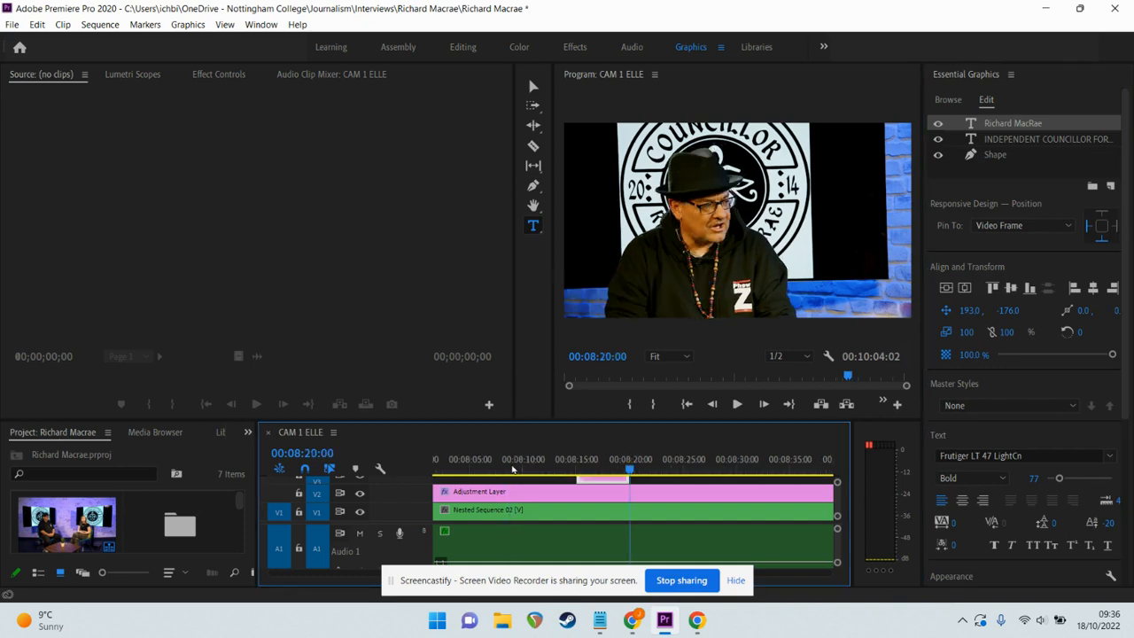
pyautogui.press('space')
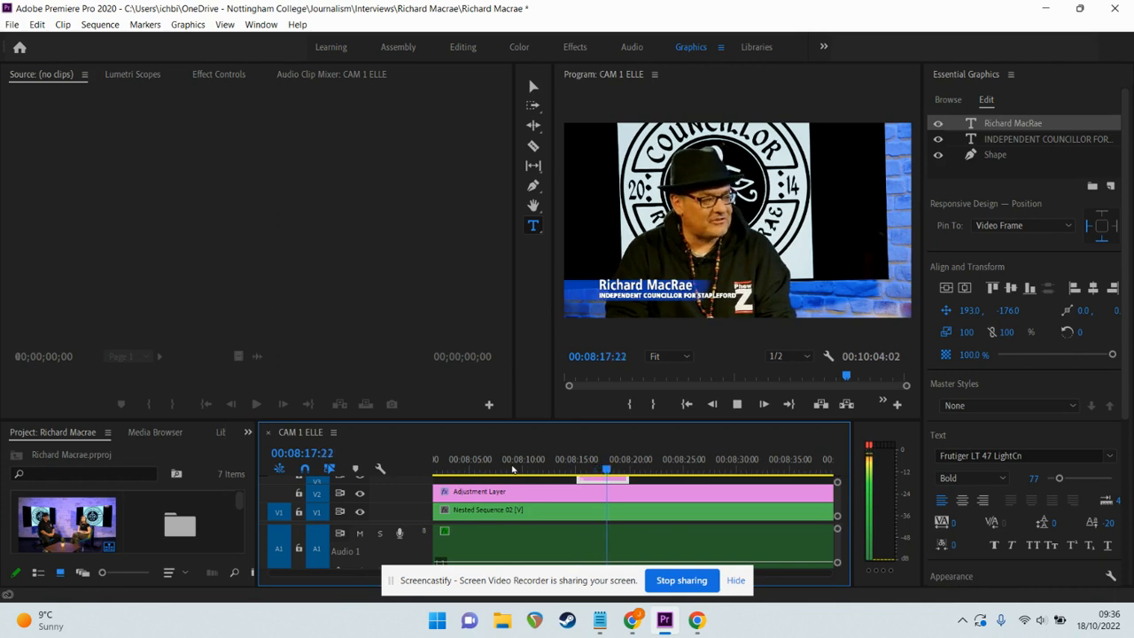
pyautogui.press('space')
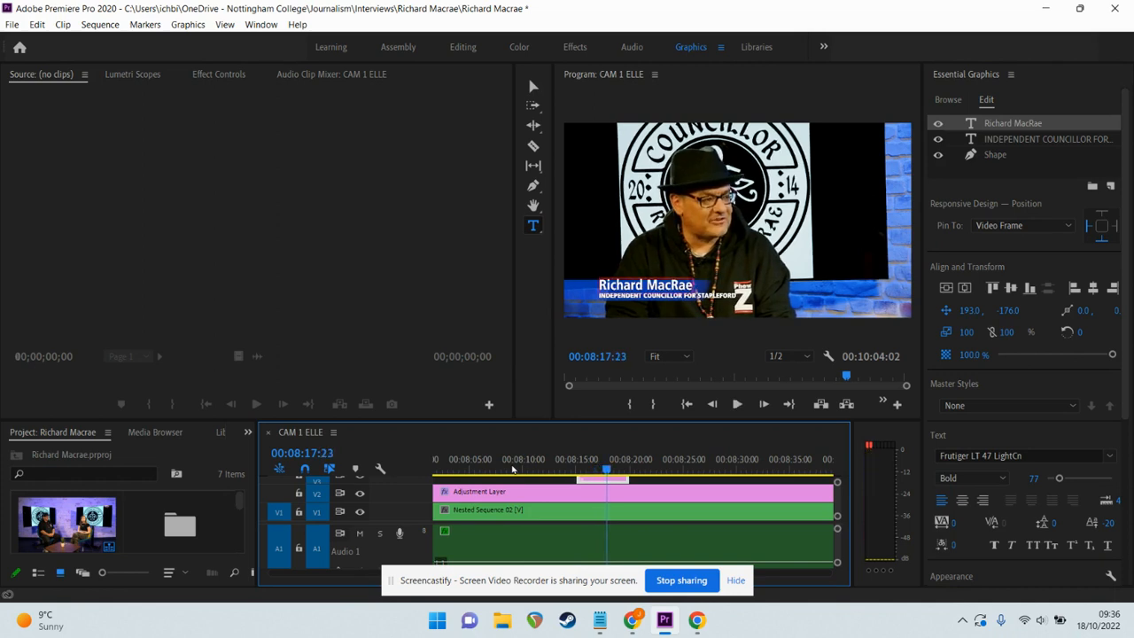
# Enlarge the lower third's background shape upward and sideways so it extends behind the full name and title lines.
pyautogui.click(1010, 155)
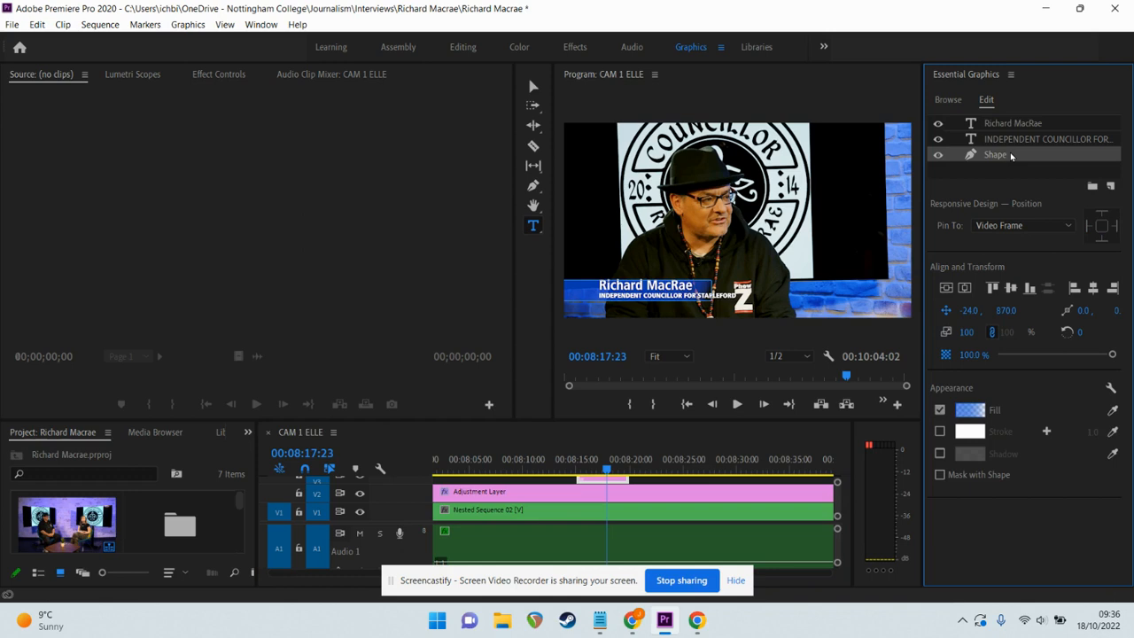
pyautogui.click(533, 86)
pyautogui.click(596, 296)
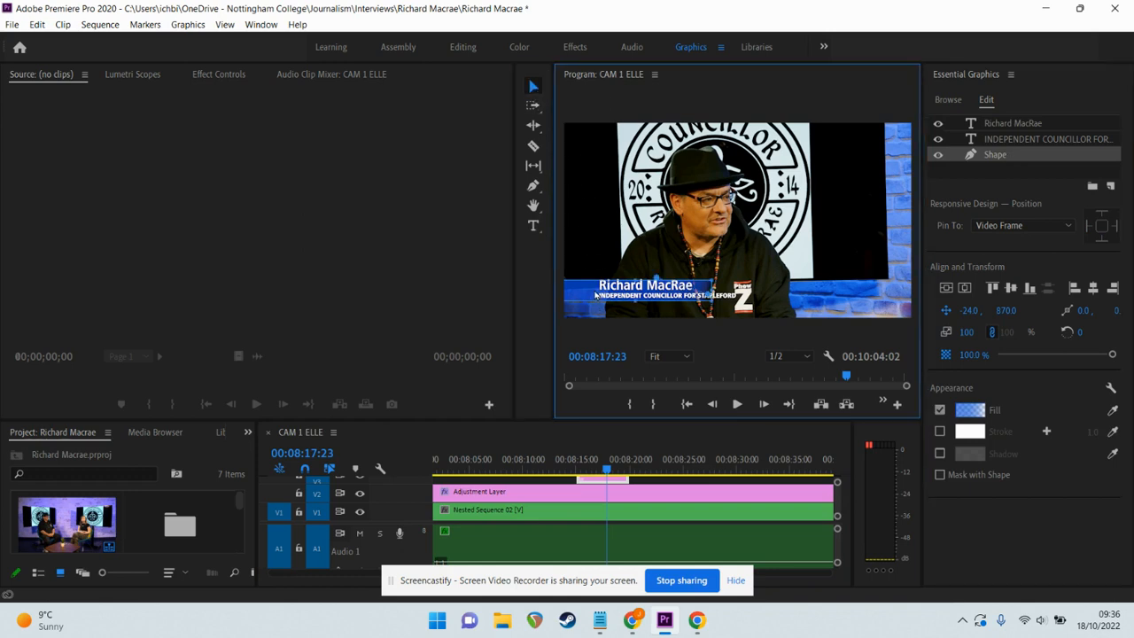
pyautogui.moveTo(738, 265)
pyautogui.mouseDown()
pyautogui.moveTo(818, 273)
pyautogui.moveTo(751, 269)
pyautogui.mouseUp()
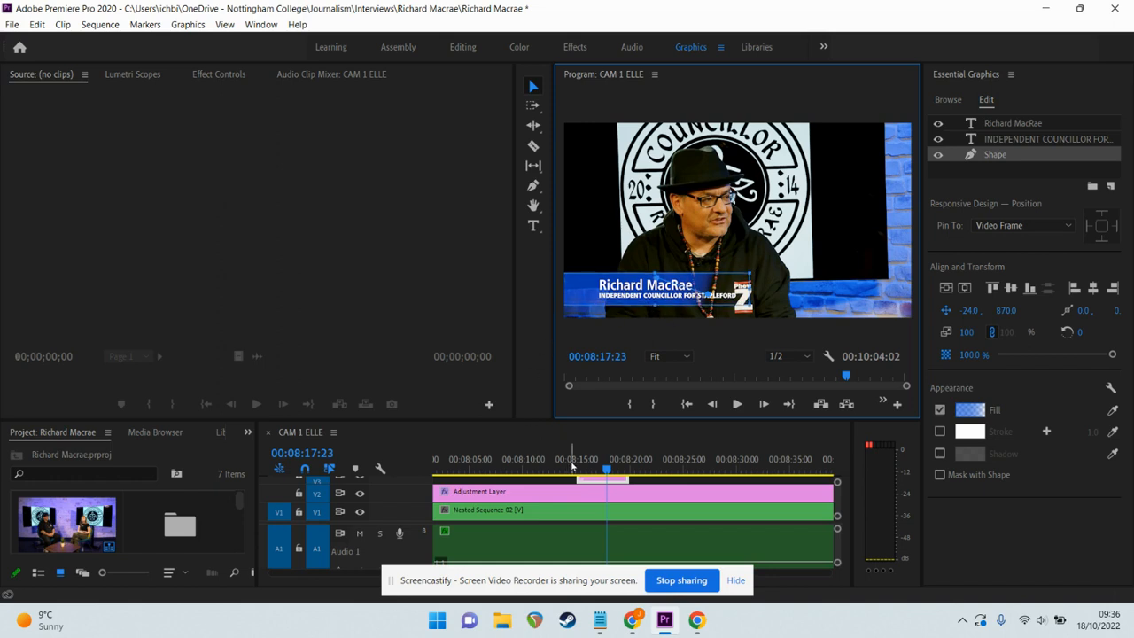
# Change the starting colour of the background shape's linear gradient fill to magenta D900C7.
pyautogui.click(967, 411)
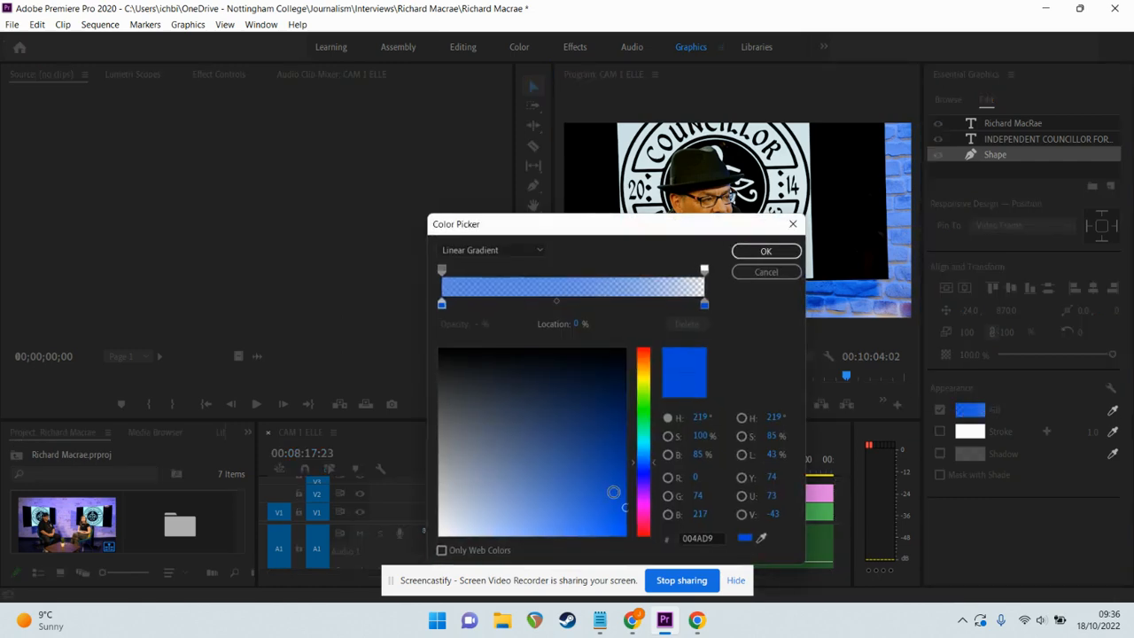
pyautogui.click(646, 509)
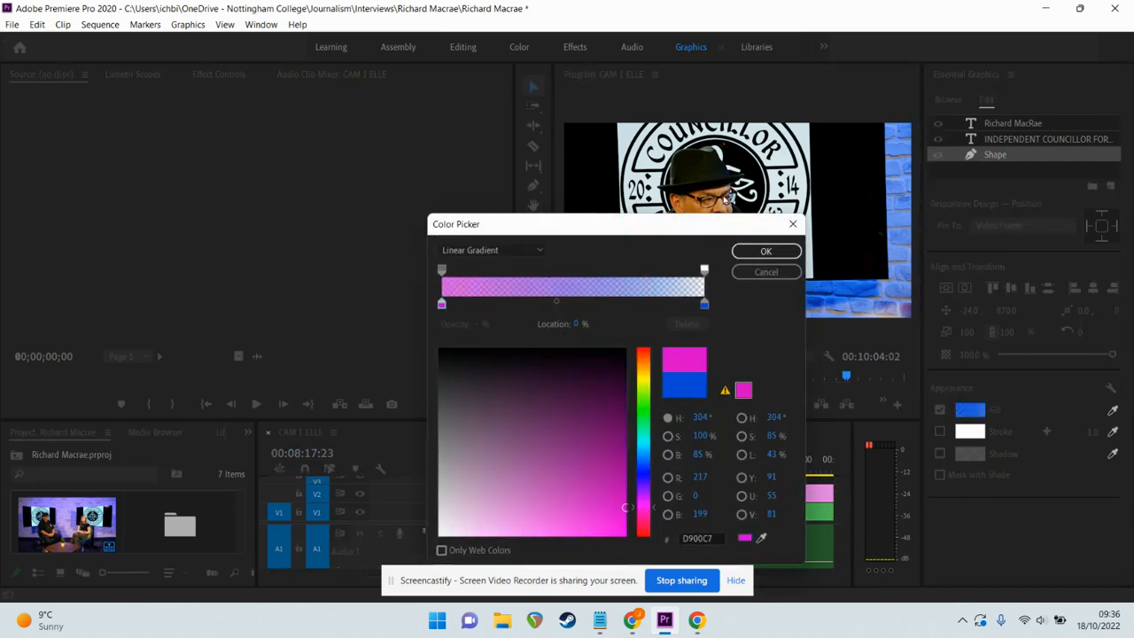
pyautogui.click(753, 251)
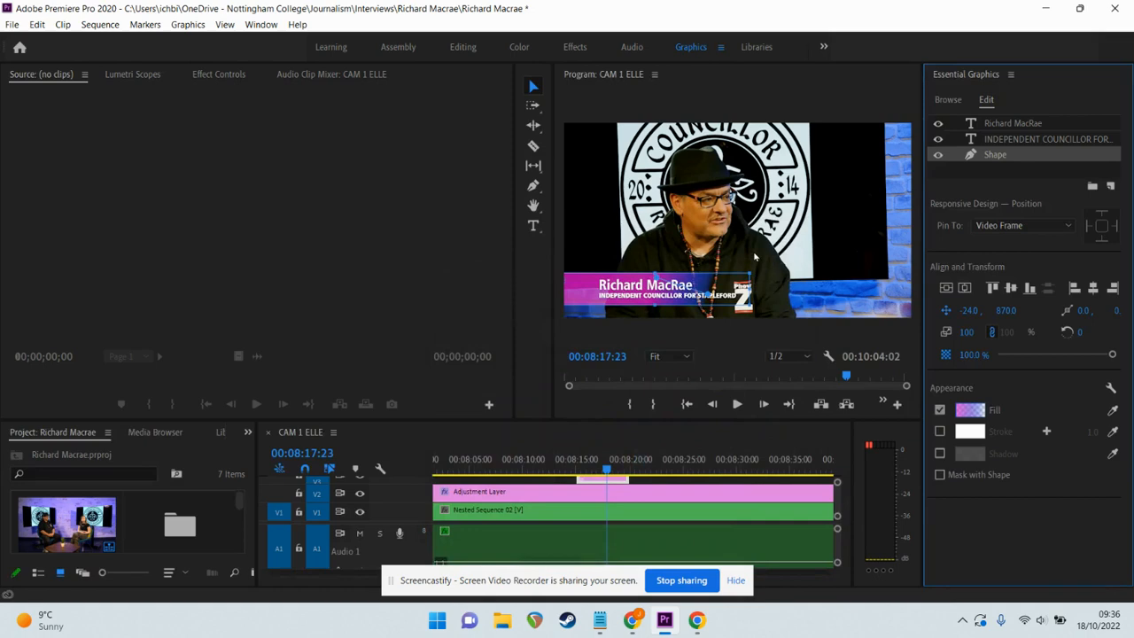
# Play the sequence from 00:08:12:24 to check the lower third's animation with the recoloured, enlarged background.
pyautogui.click(555, 461)
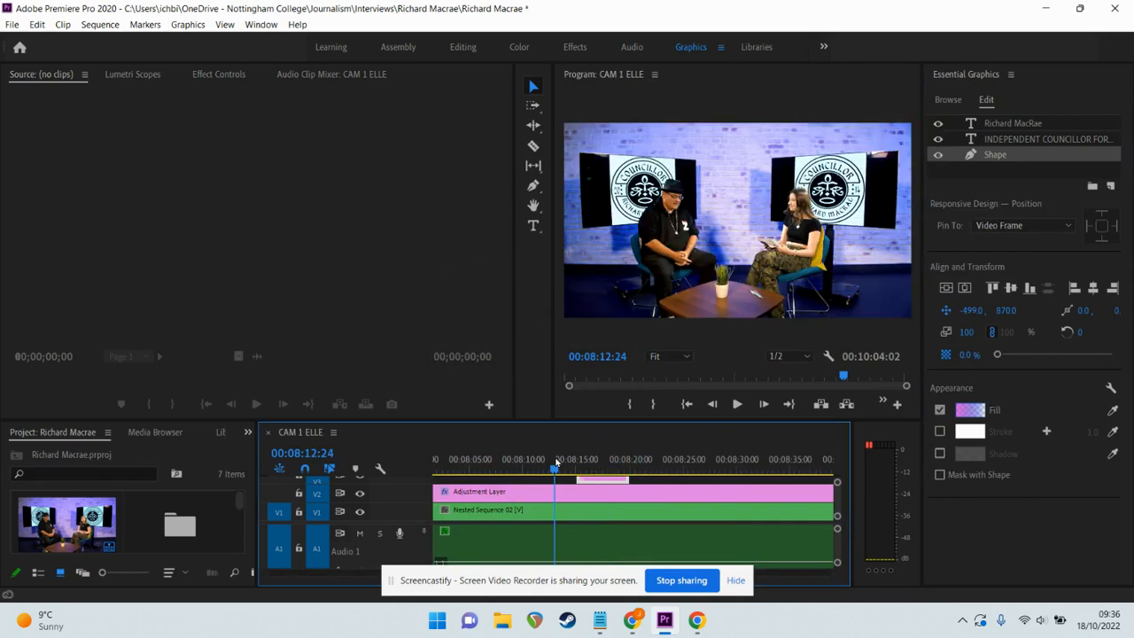
pyautogui.press('space')
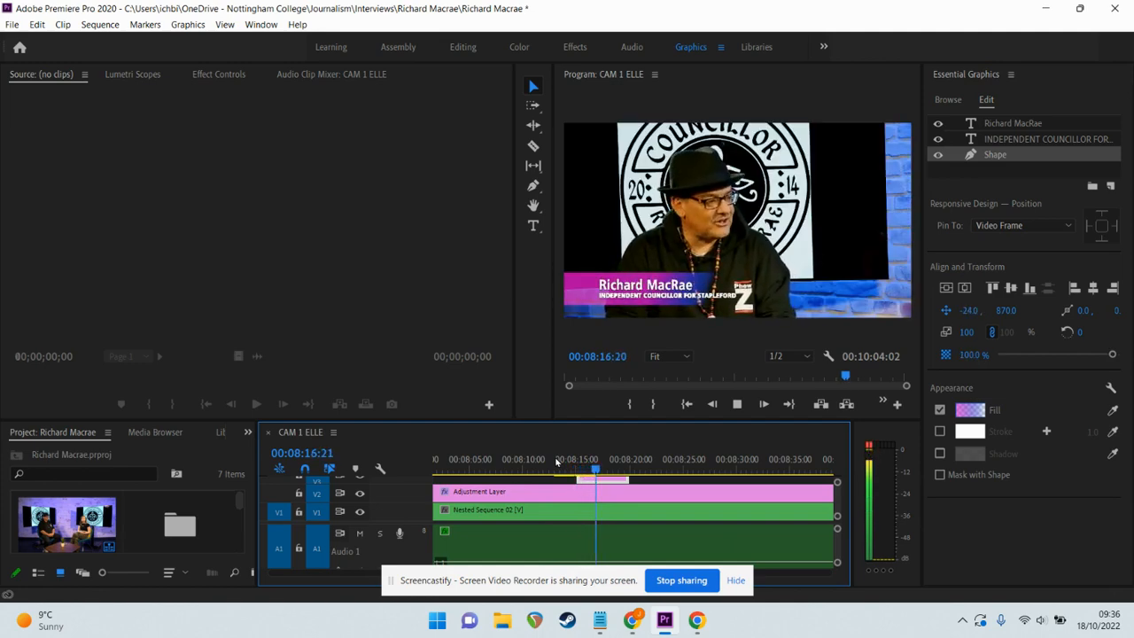
pyautogui.press('space')
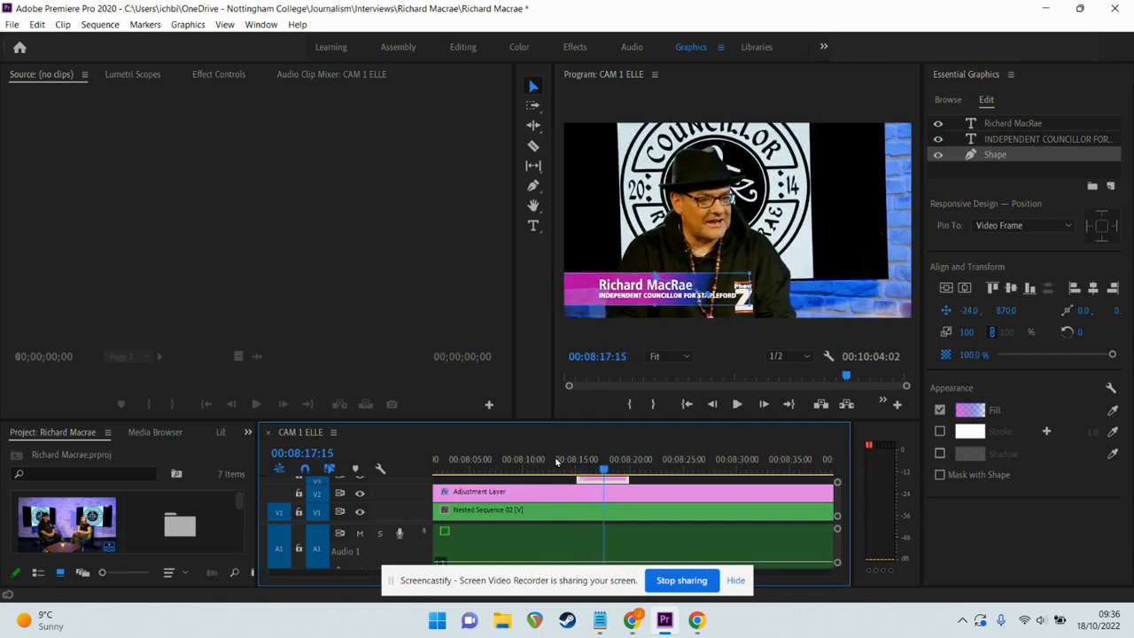